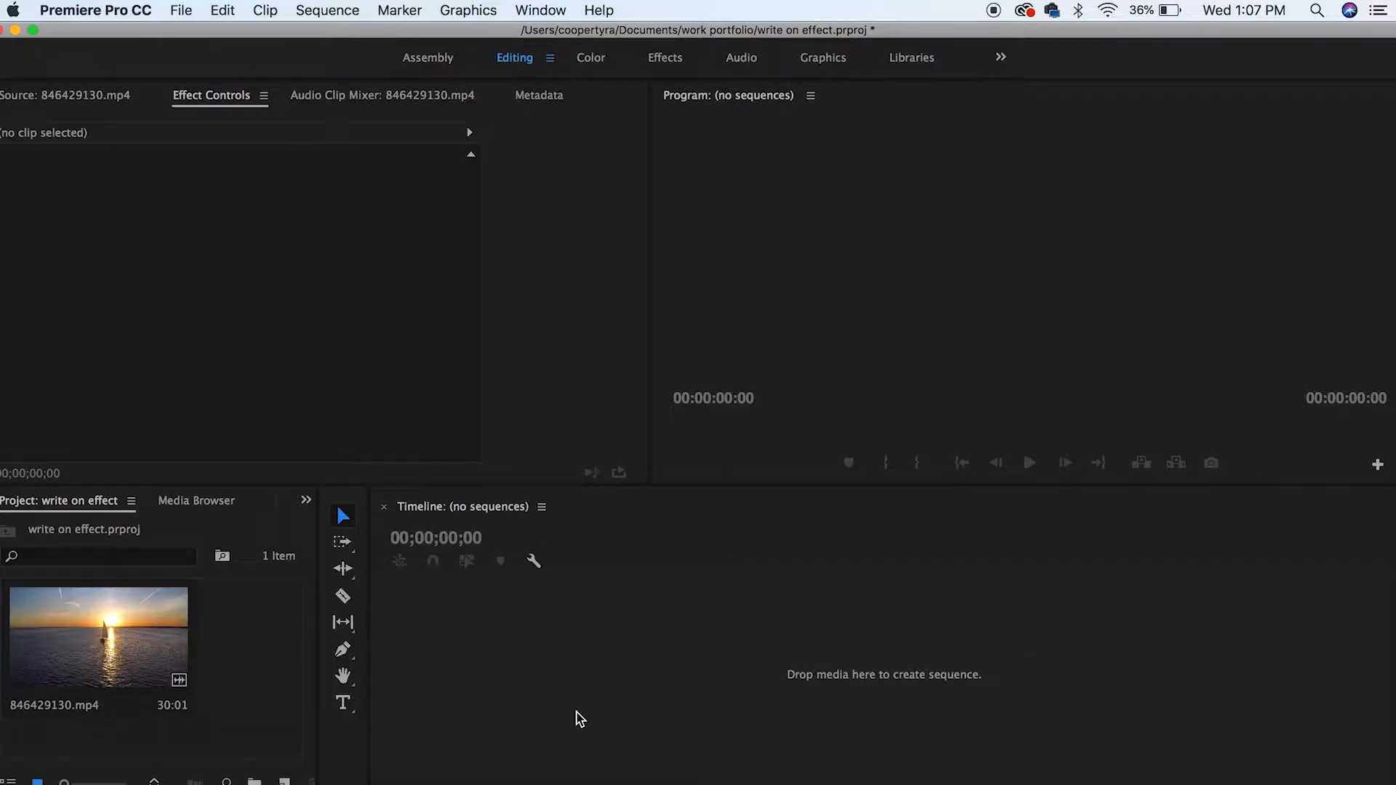
Step: Create a sequence from the sunset clip by placing it on the timeline, then delete its audio track portion
left_click_drag(110, 627, 571, 720)
left_click_drag(664, 655, 664, 654)
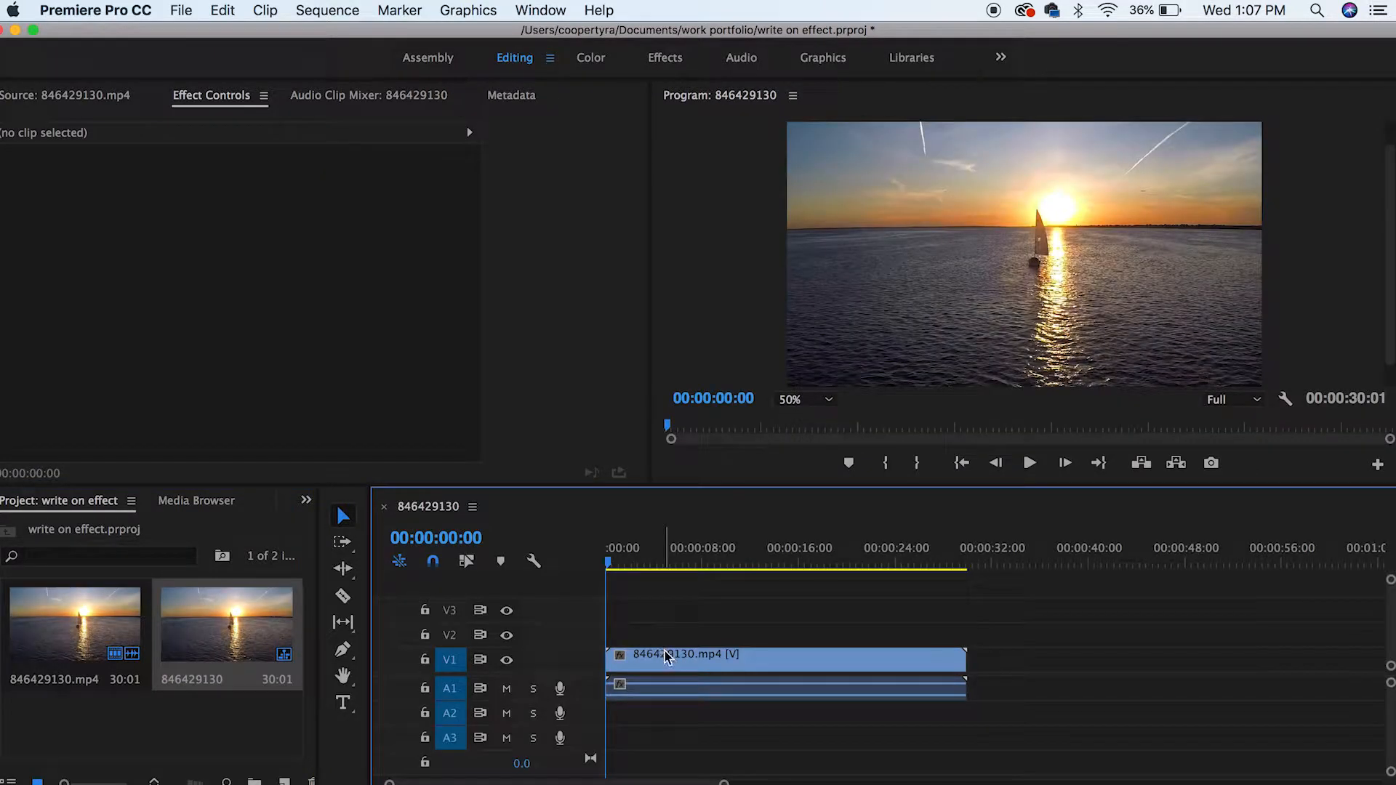
left_click(780, 694)
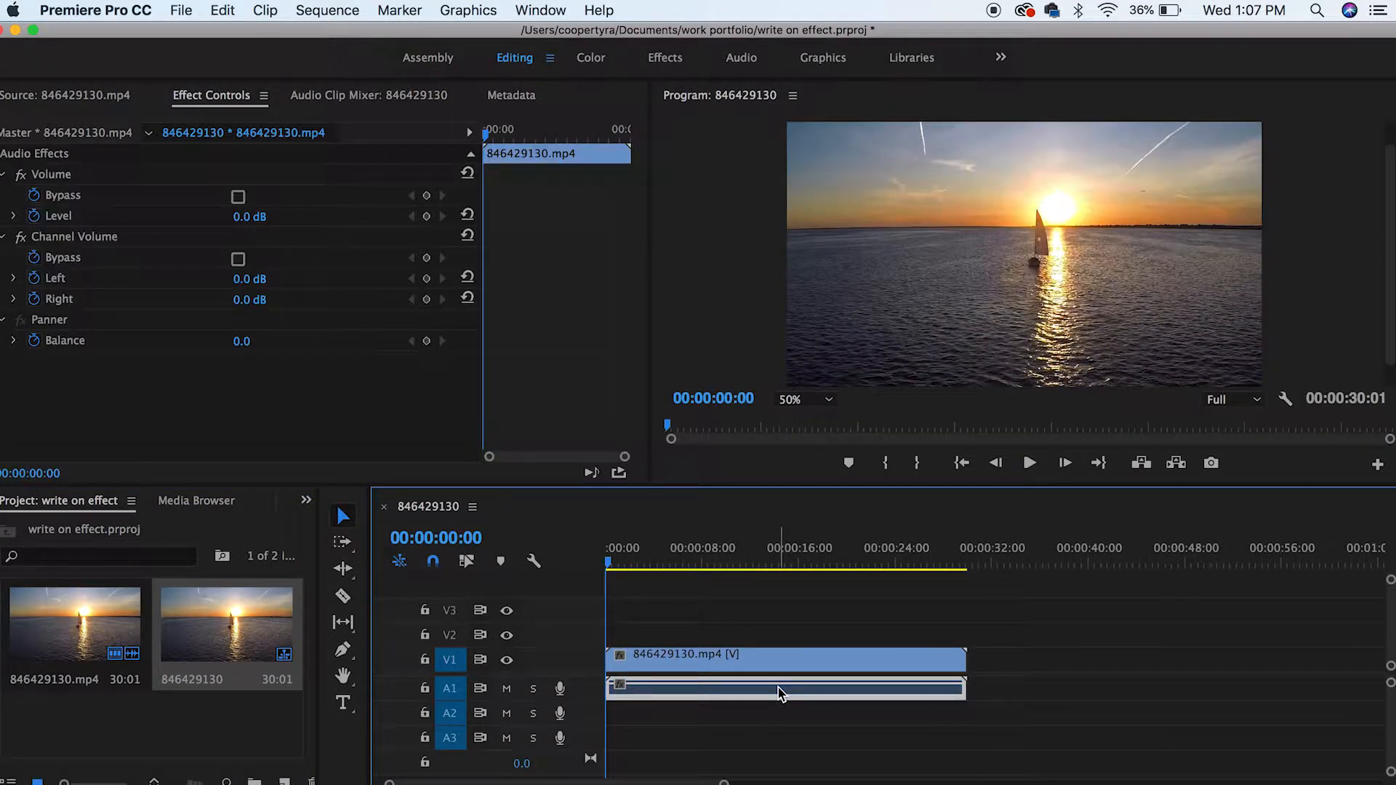
key("Delete")
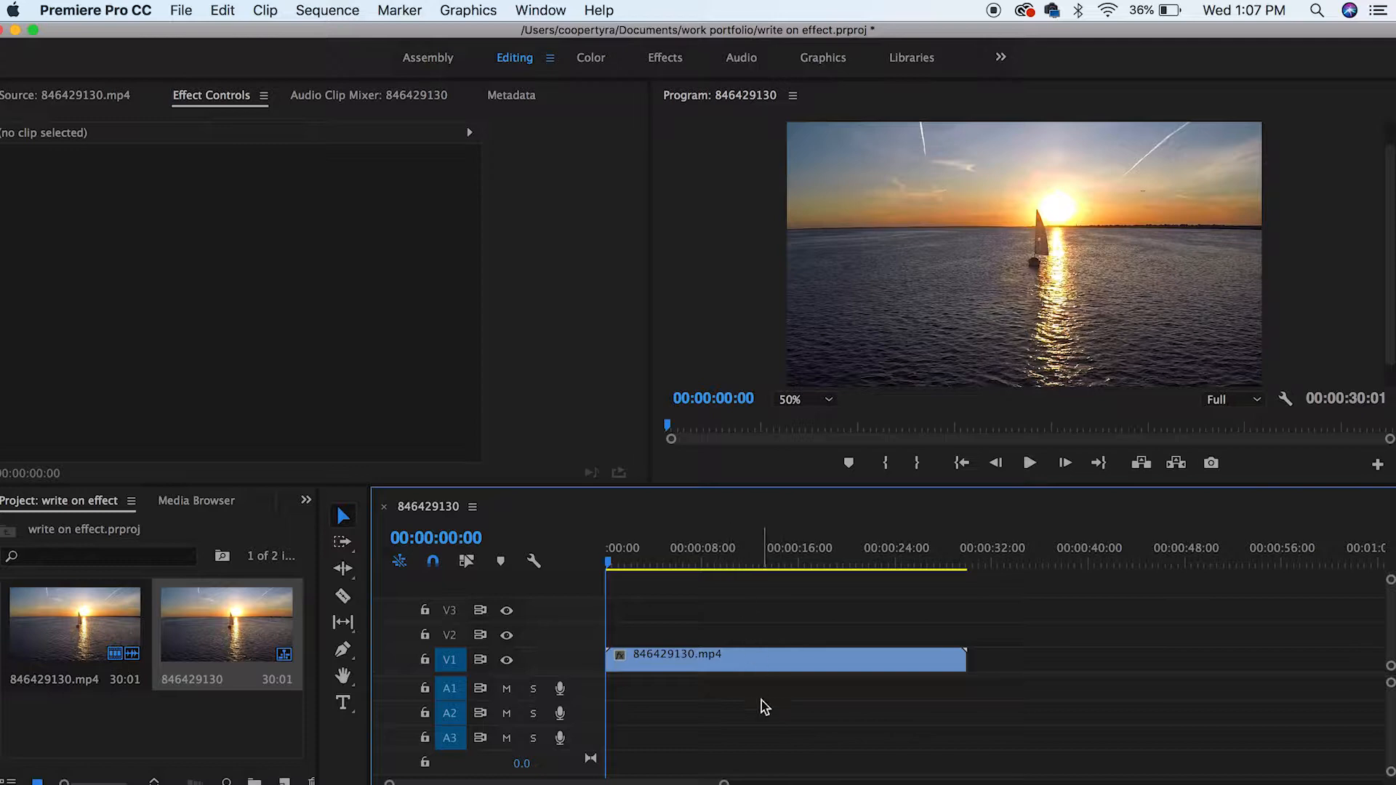
Step: Create a new legacy title and type the text "Tyra Films" in the title frame
left_click(181, 10)
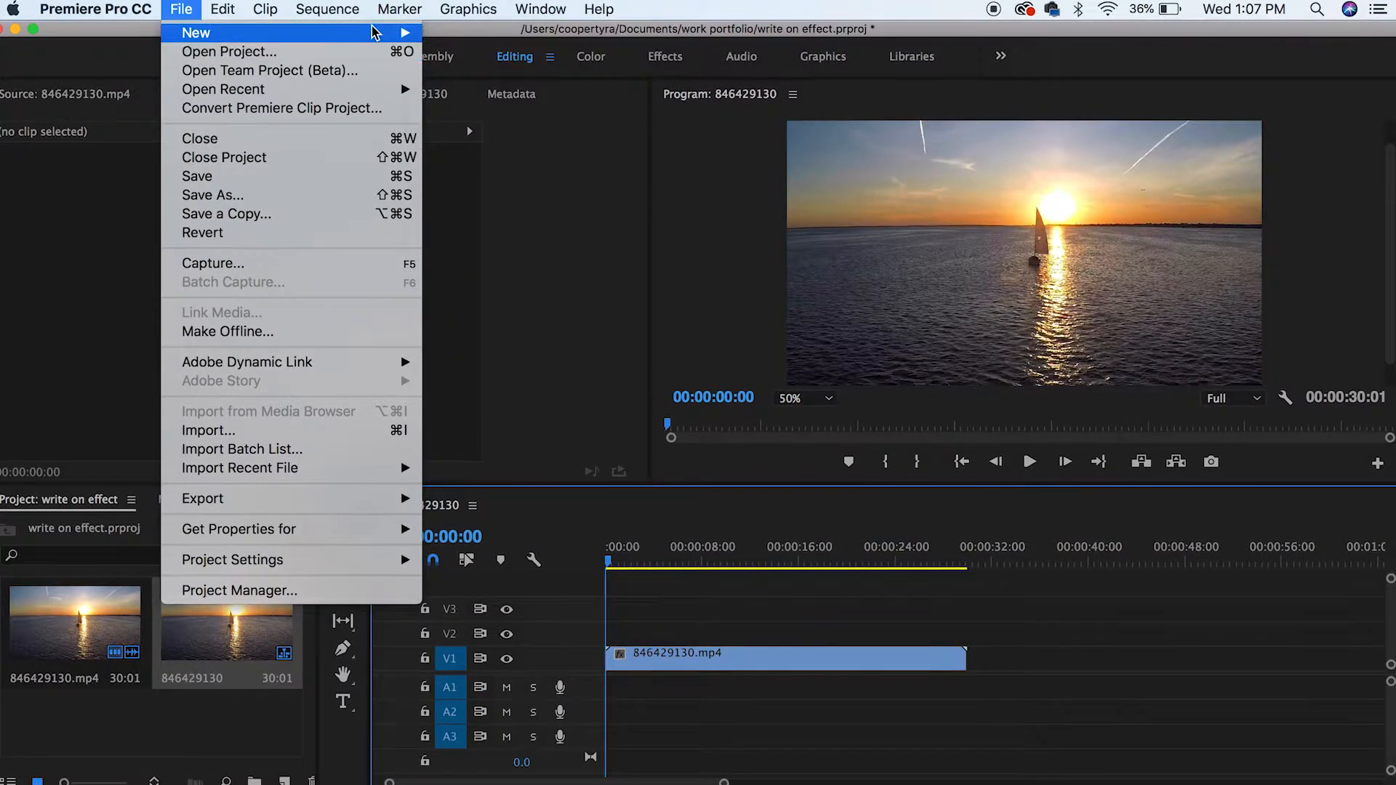
mouse_move(196, 32)
left_click(509, 189)
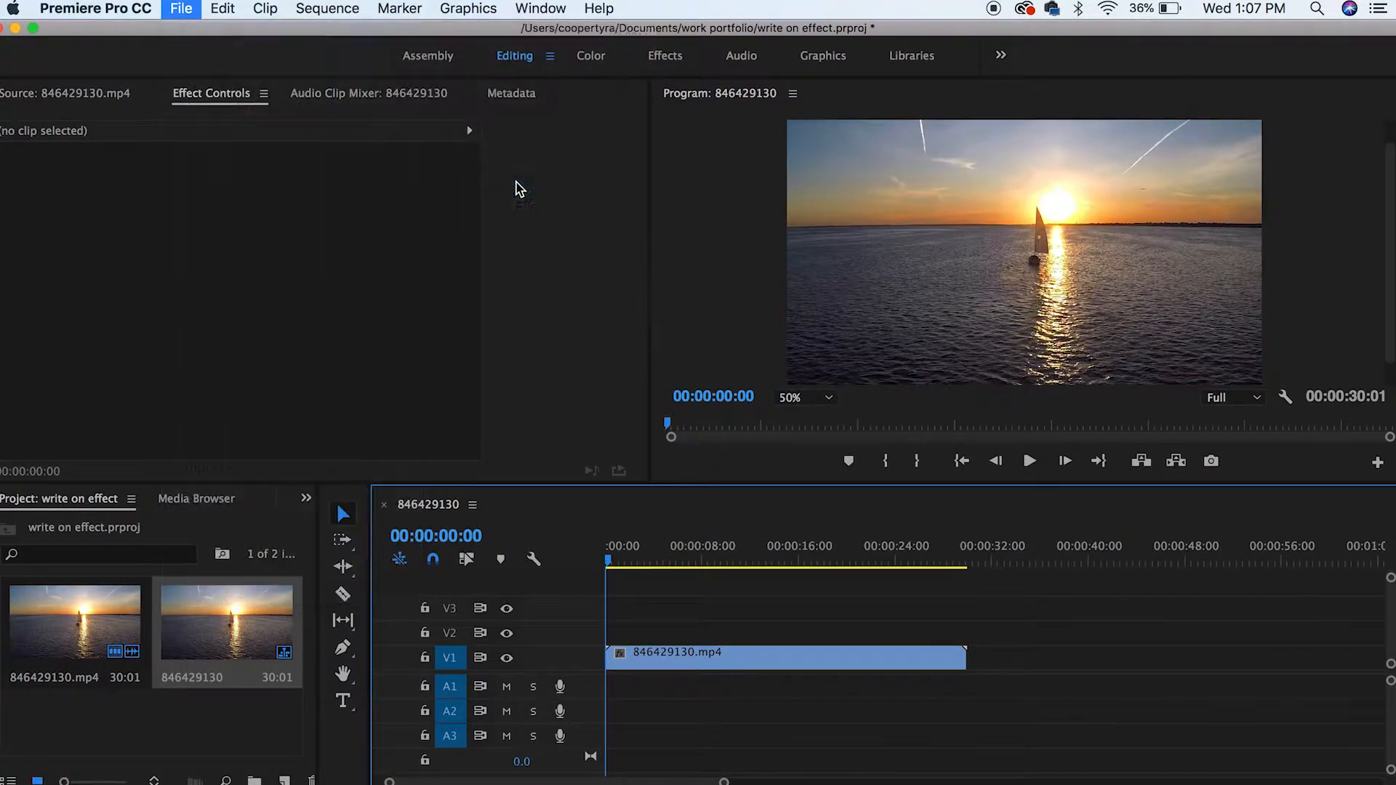
left_click(818, 518)
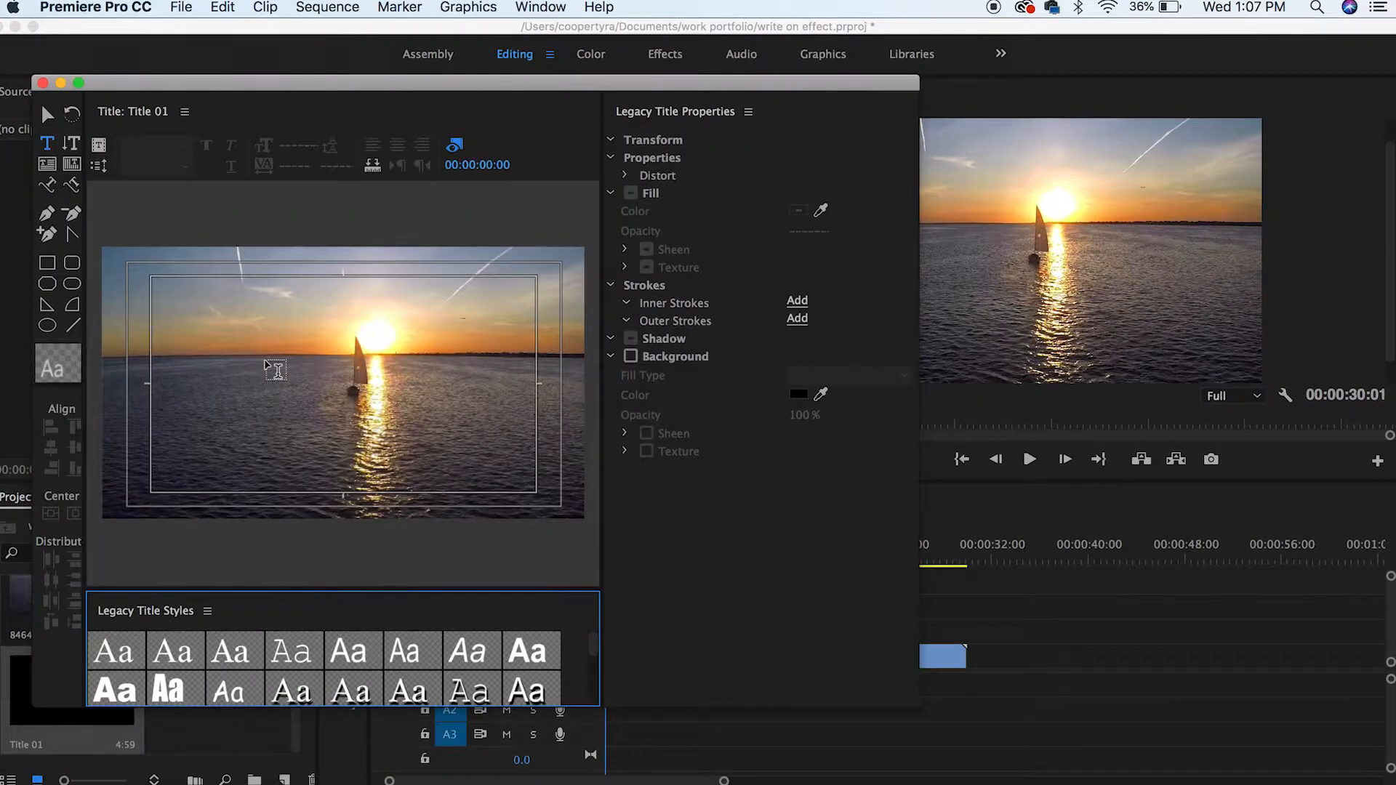
left_click(255, 358)
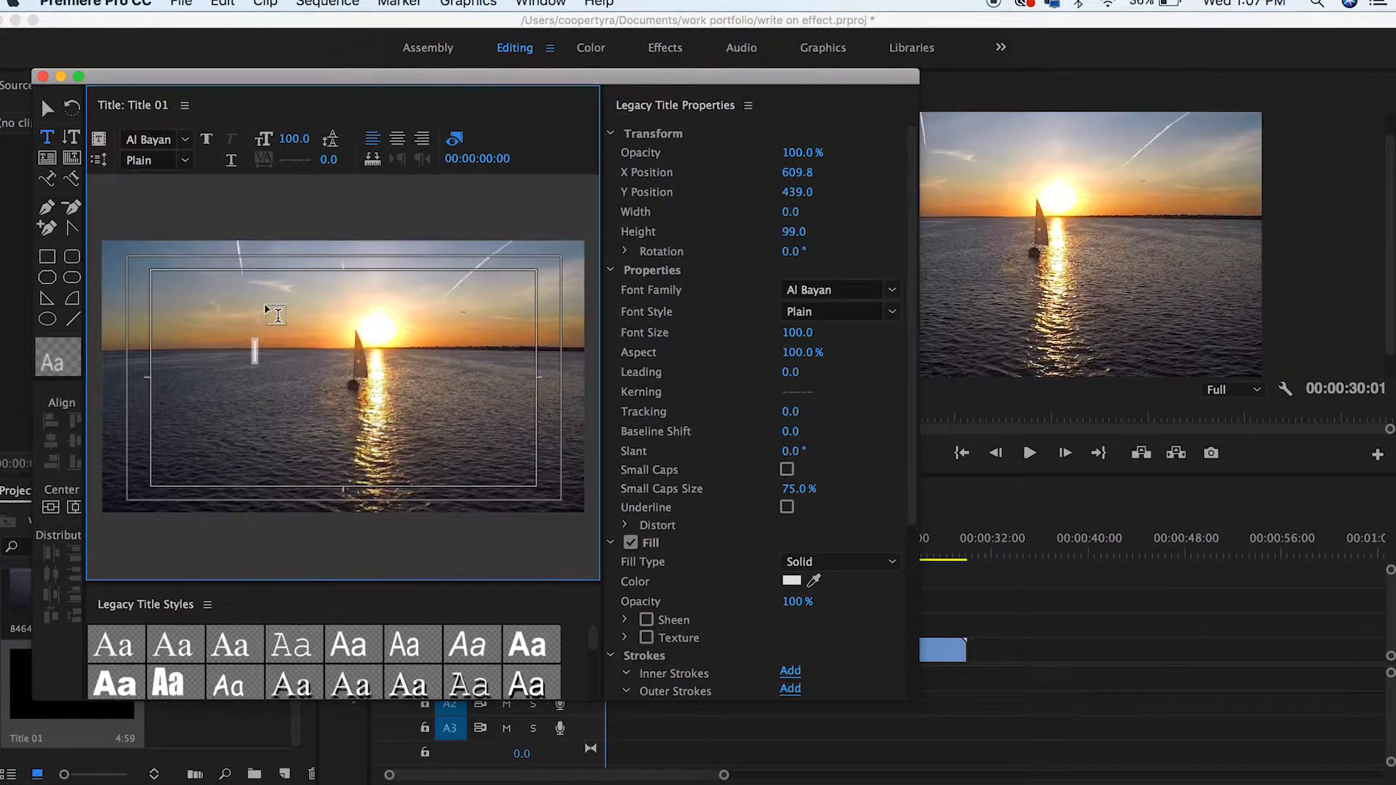
type("Tyra")
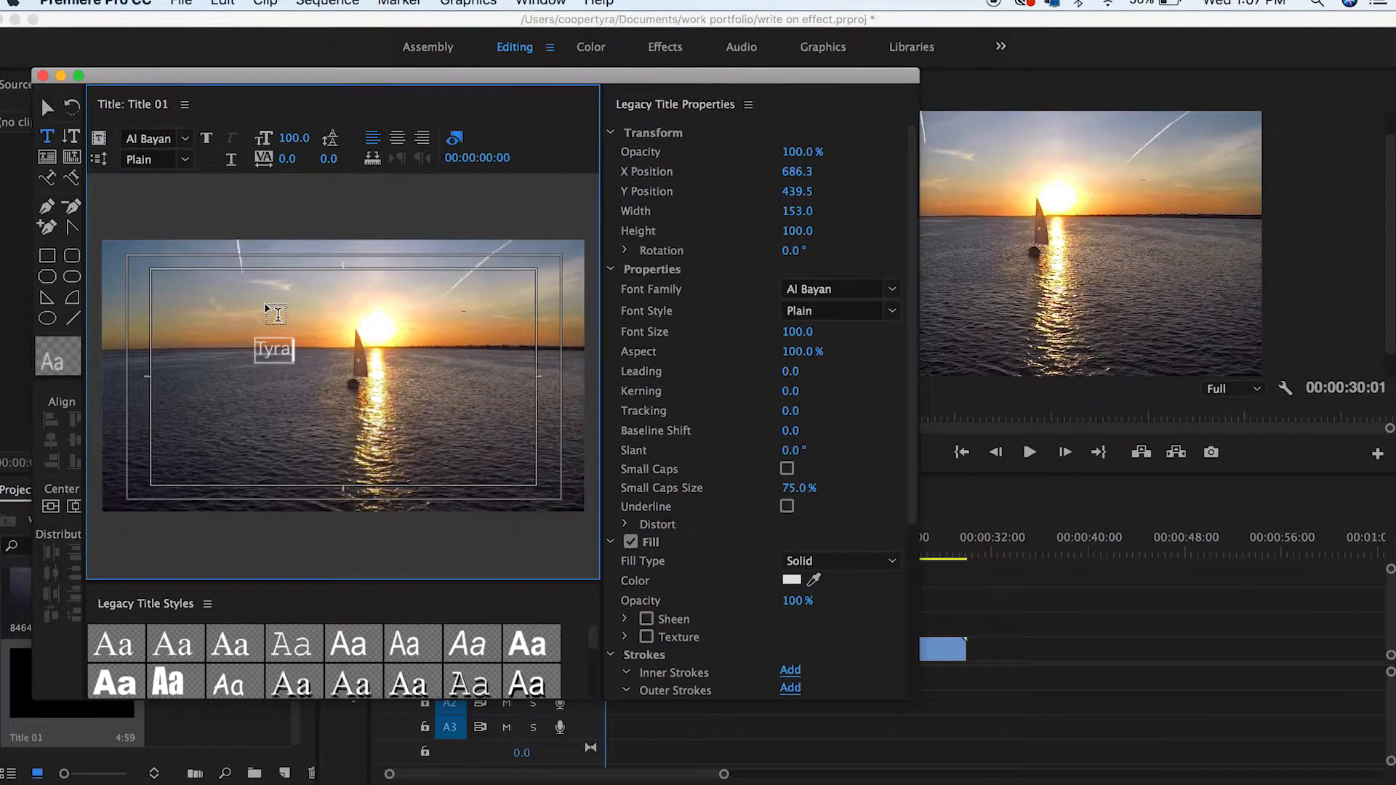
type(" Films")
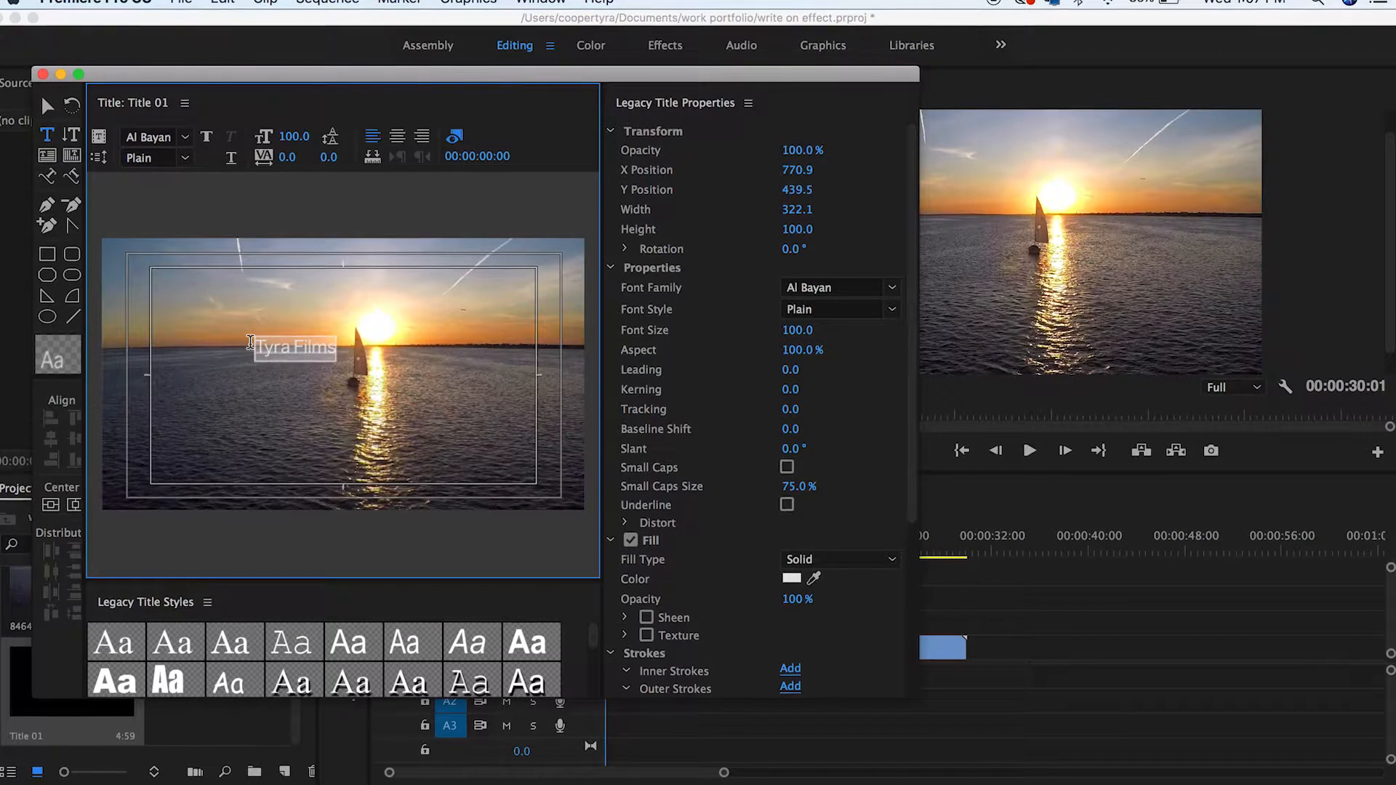
Step: Center the title text in the frame and set its font family to Gloss And Bloom
left_click(73, 504)
left_click(51, 504)
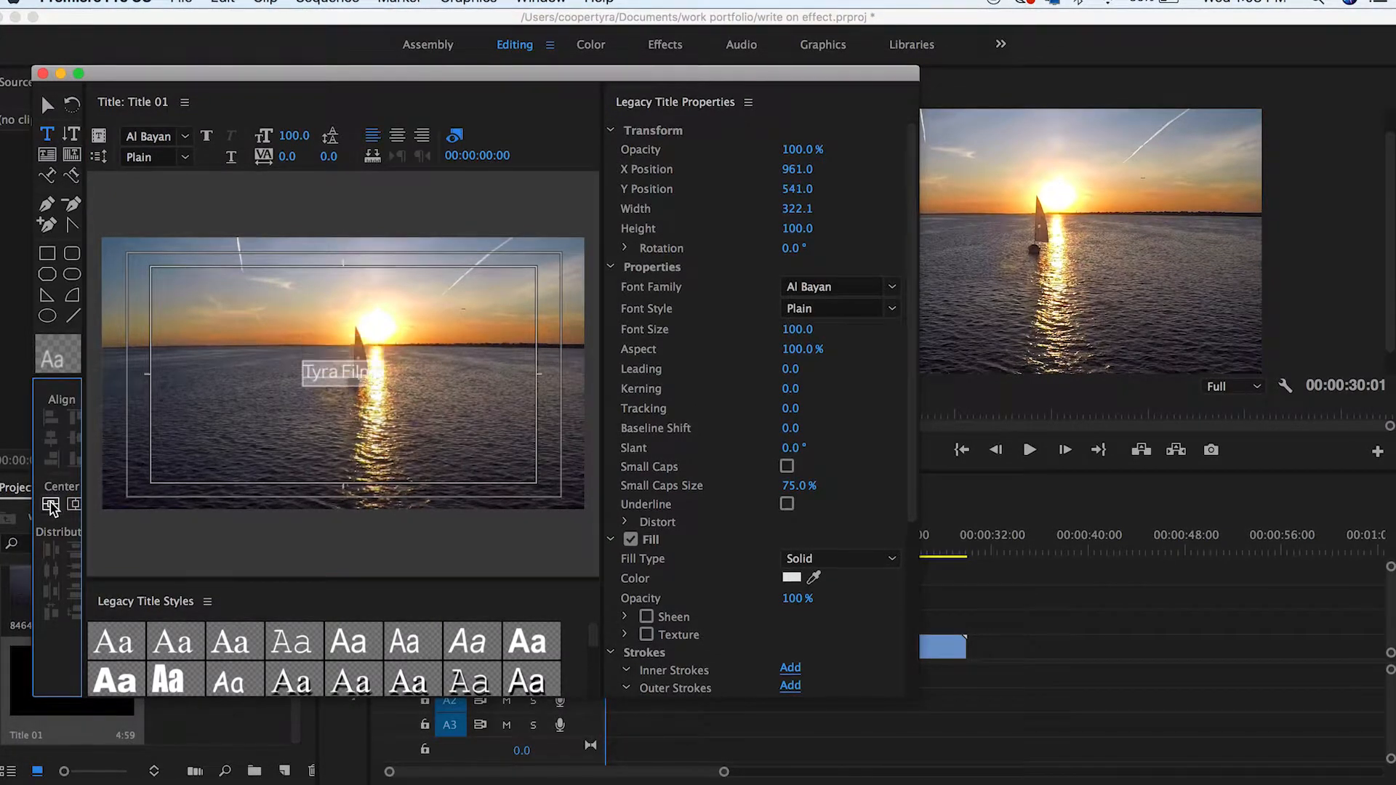
left_click(890, 291)
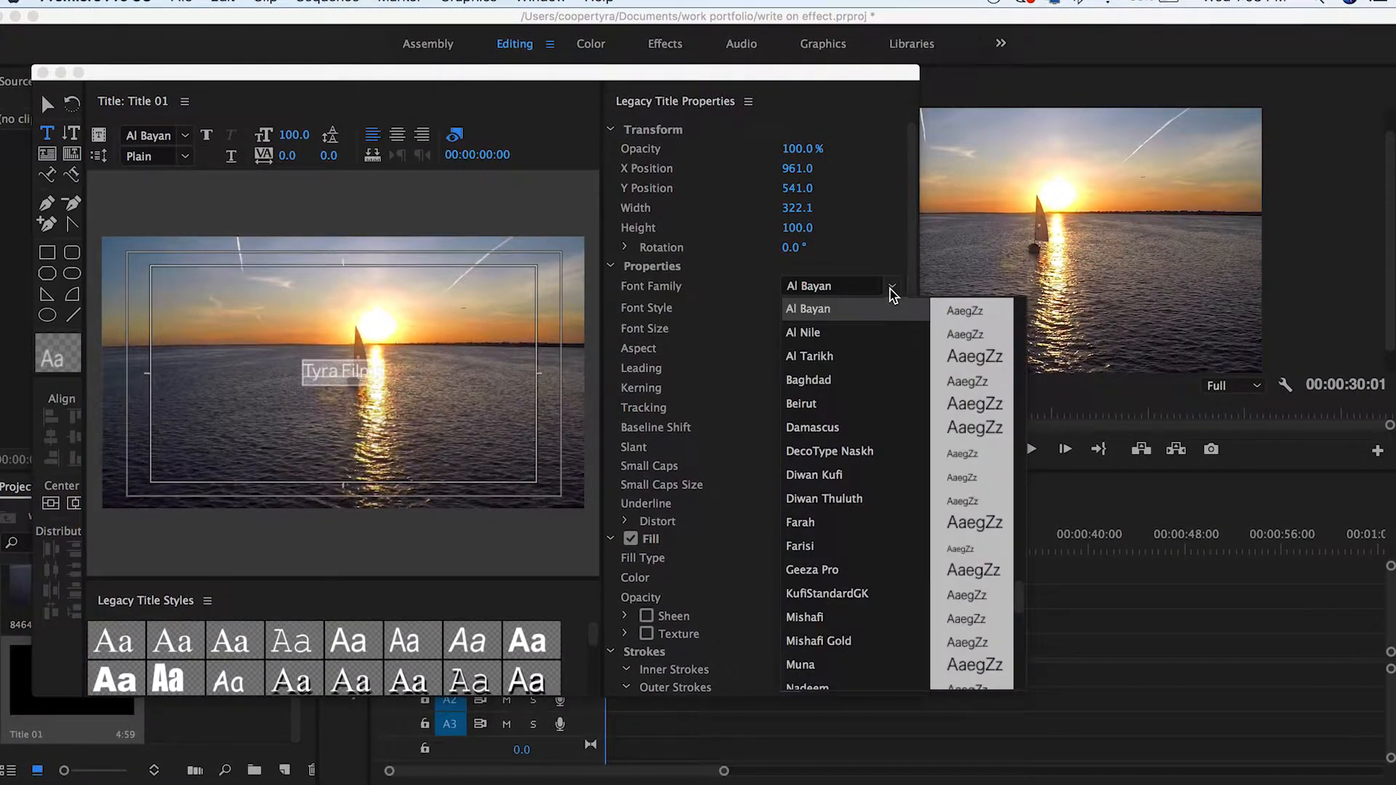
scroll(908, 382, "down", 15)
scroll(907, 385, "up", 20)
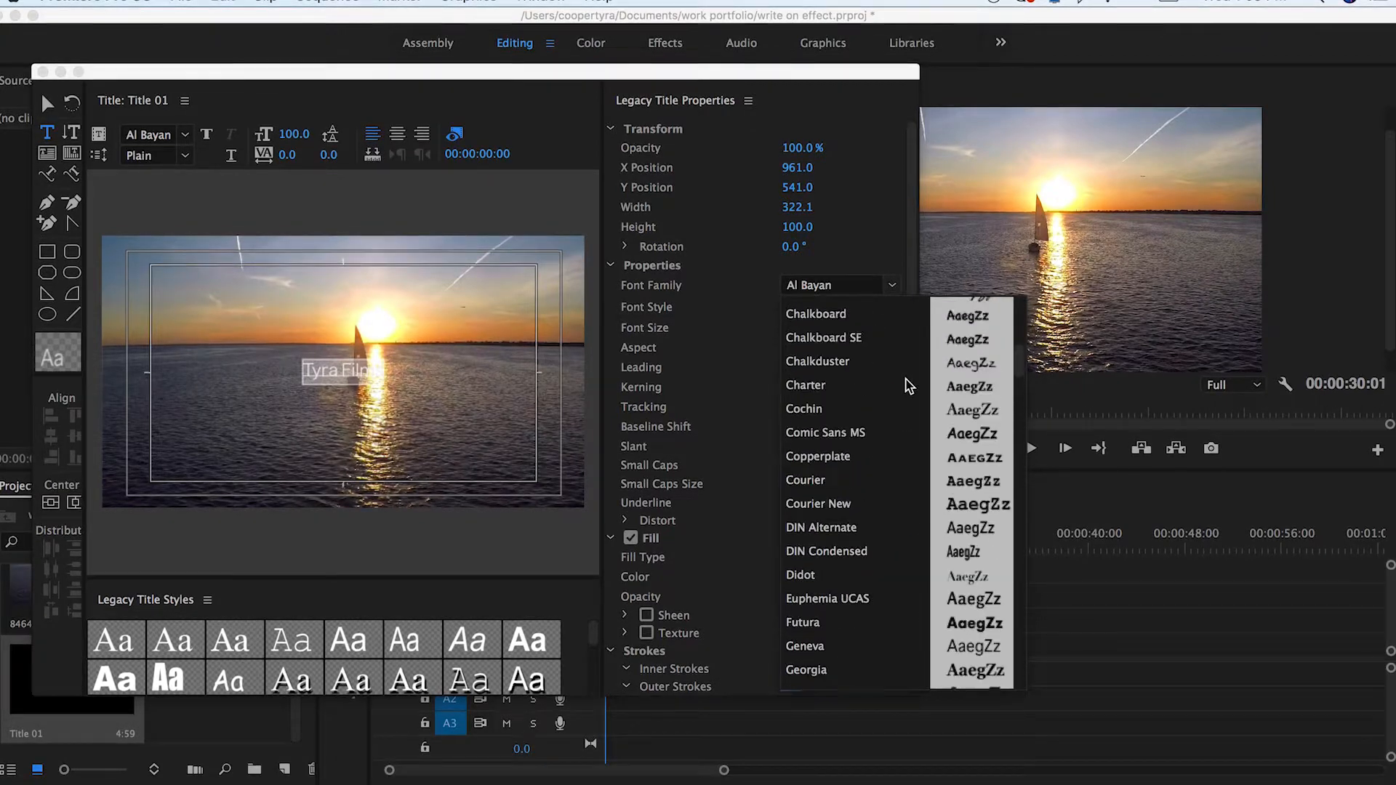
scroll(907, 385, "down", 2)
scroll(909, 382, "down", 5)
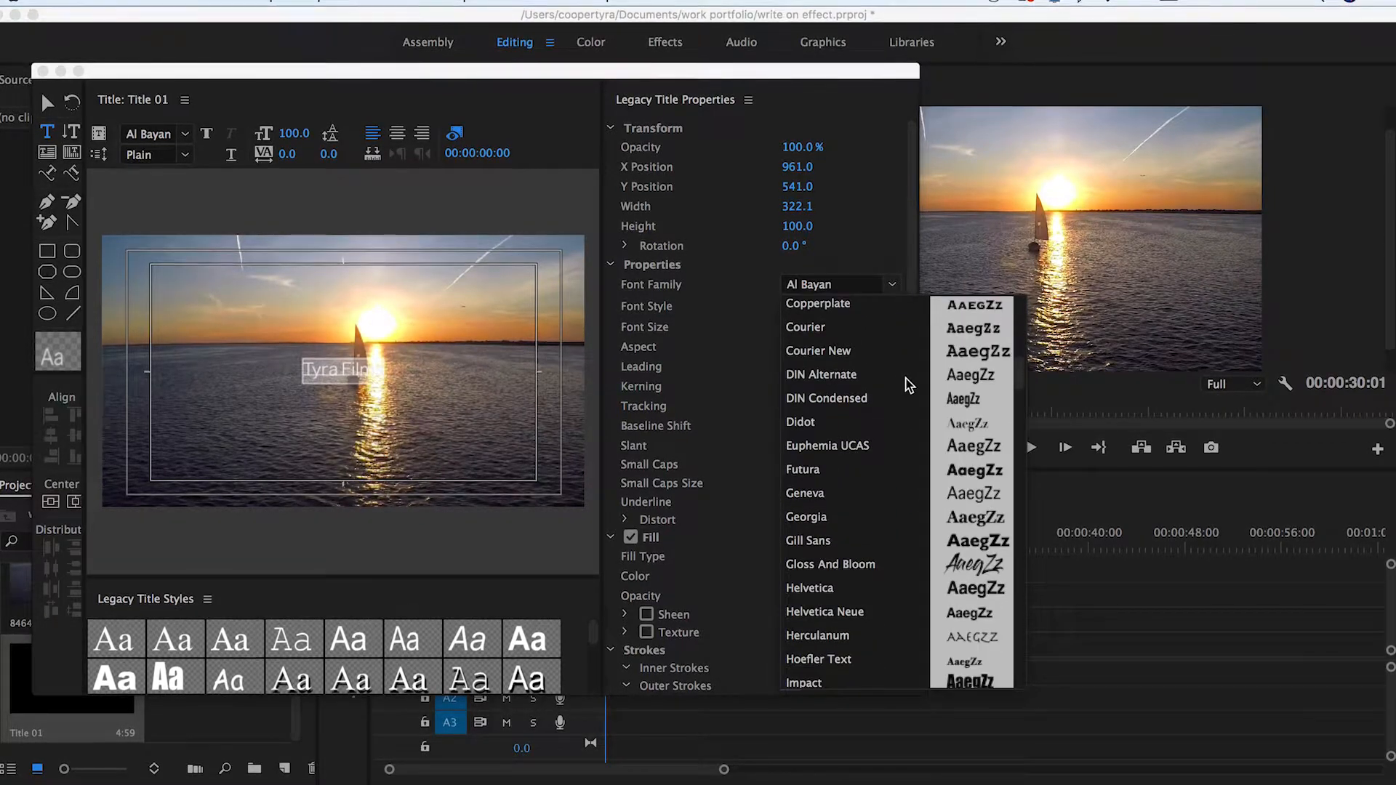
scroll(909, 382, "down", 2)
left_click(870, 501)
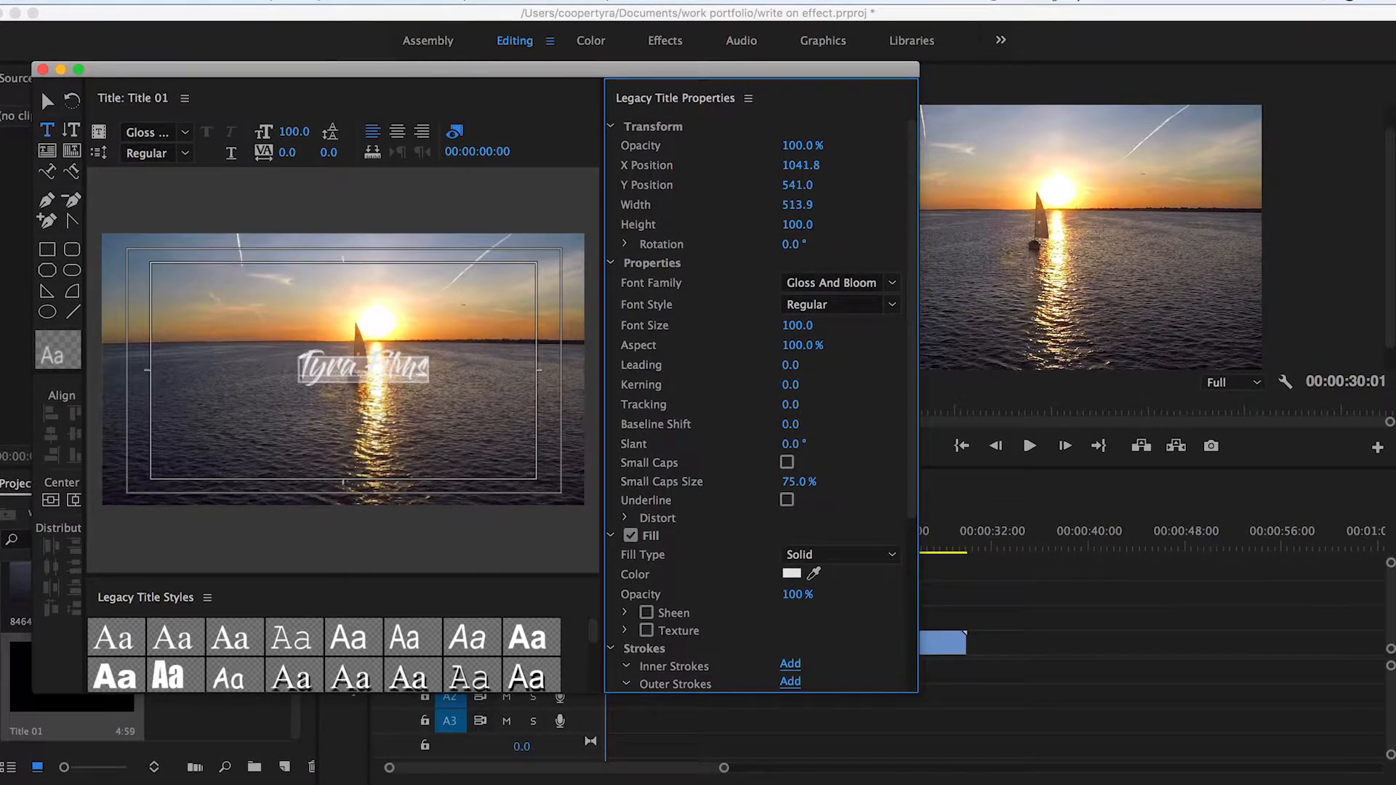
Step: Increase the title's font size to 209 and re-center the text in the frame
left_click(800, 324)
type("141")
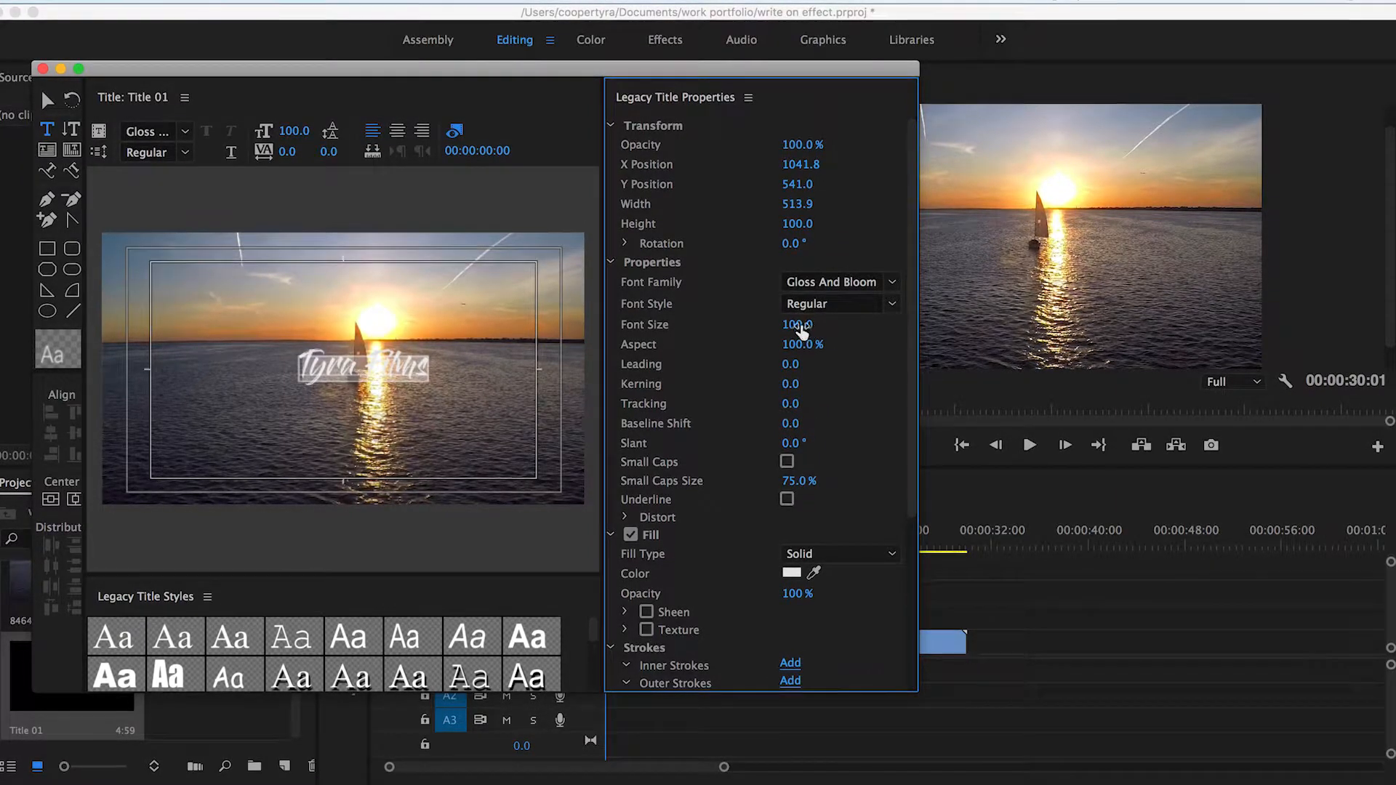
key("Return")
left_click_drag(294, 130, 391, 151)
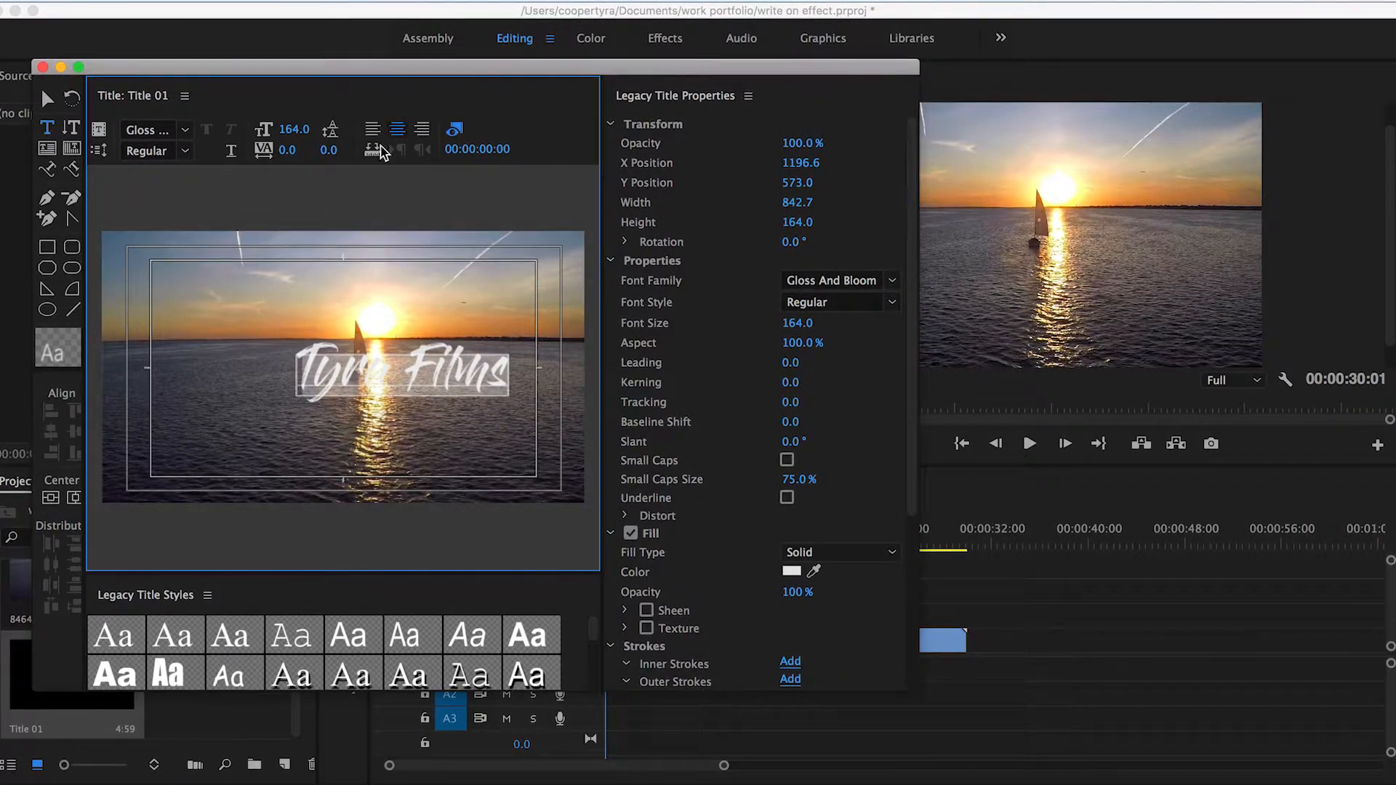
left_click(57, 498)
left_click(58, 500)
left_click(73, 498)
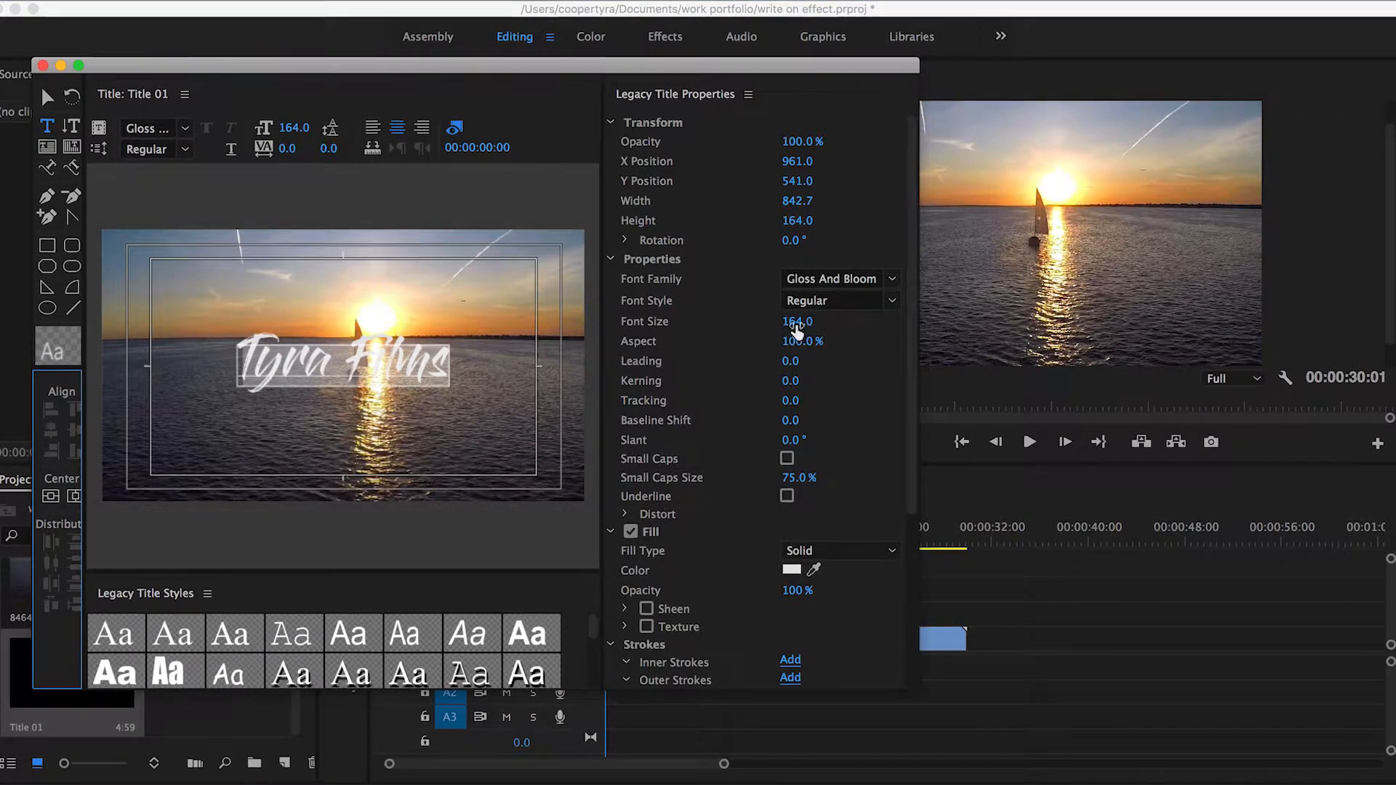
left_click_drag(798, 321, 895, 326)
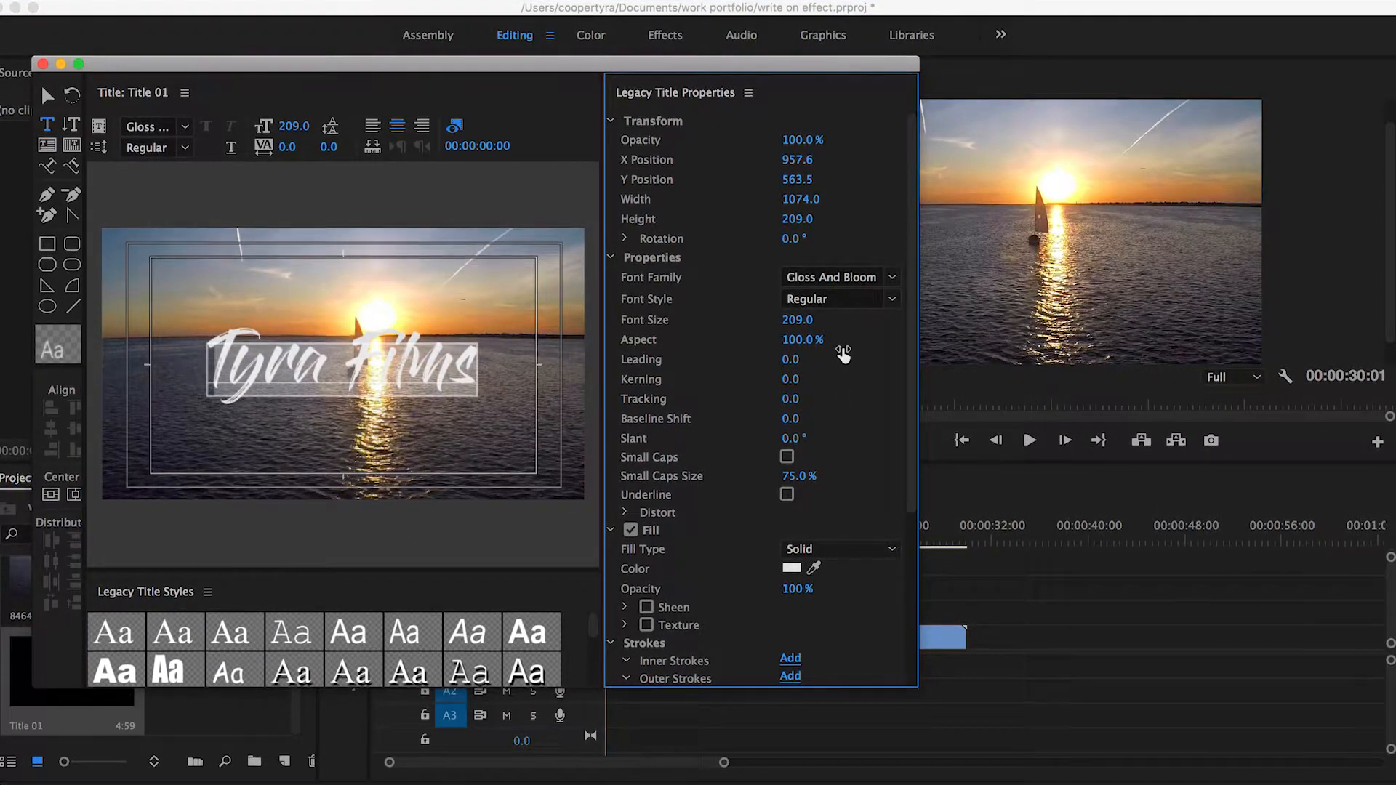
Step: Change the title text's fill color to red, FF0000
left_click(798, 568)
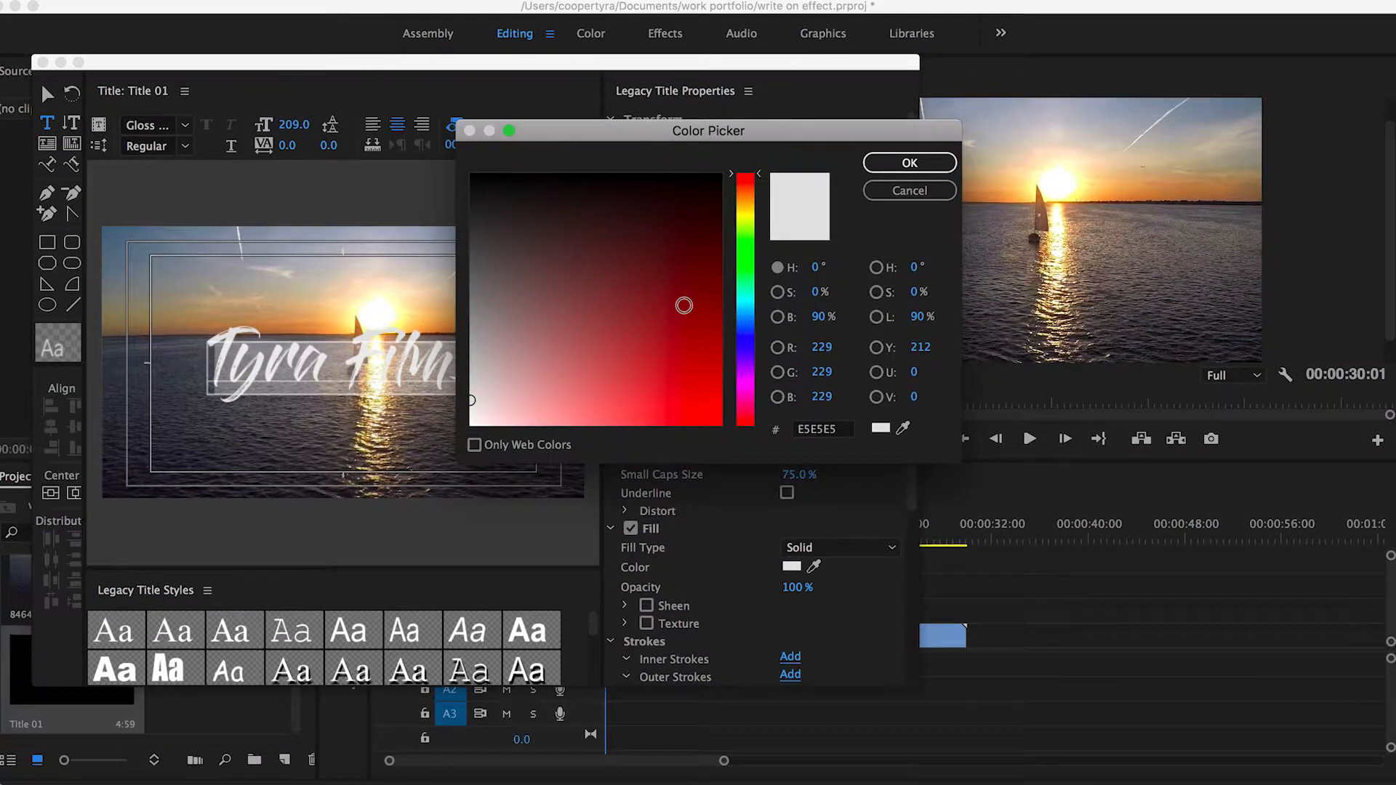
left_click(719, 417)
left_click_drag(719, 417, 725, 434)
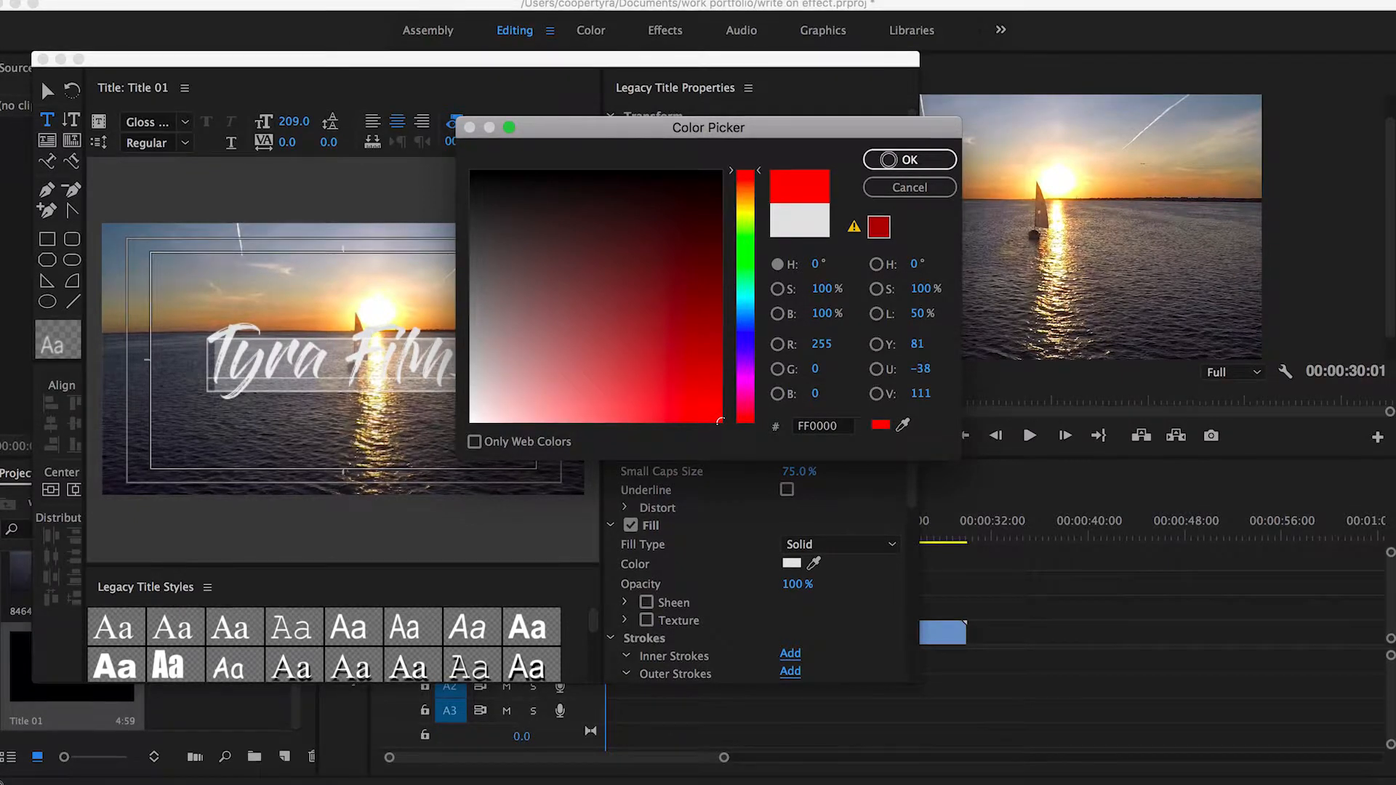
left_click(905, 159)
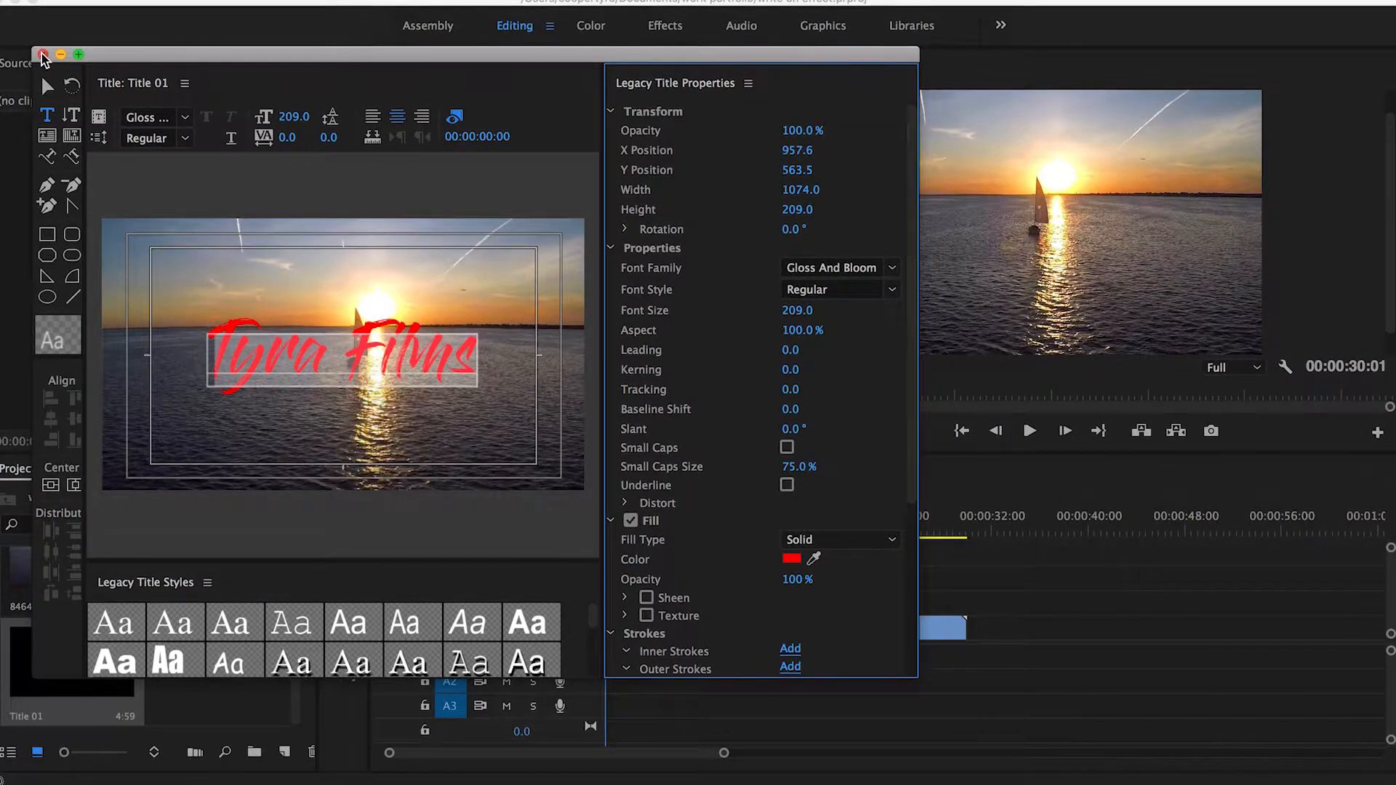
Step: Close the title editor and place Title 01 on track V2 above the sunset clip
left_click(43, 55)
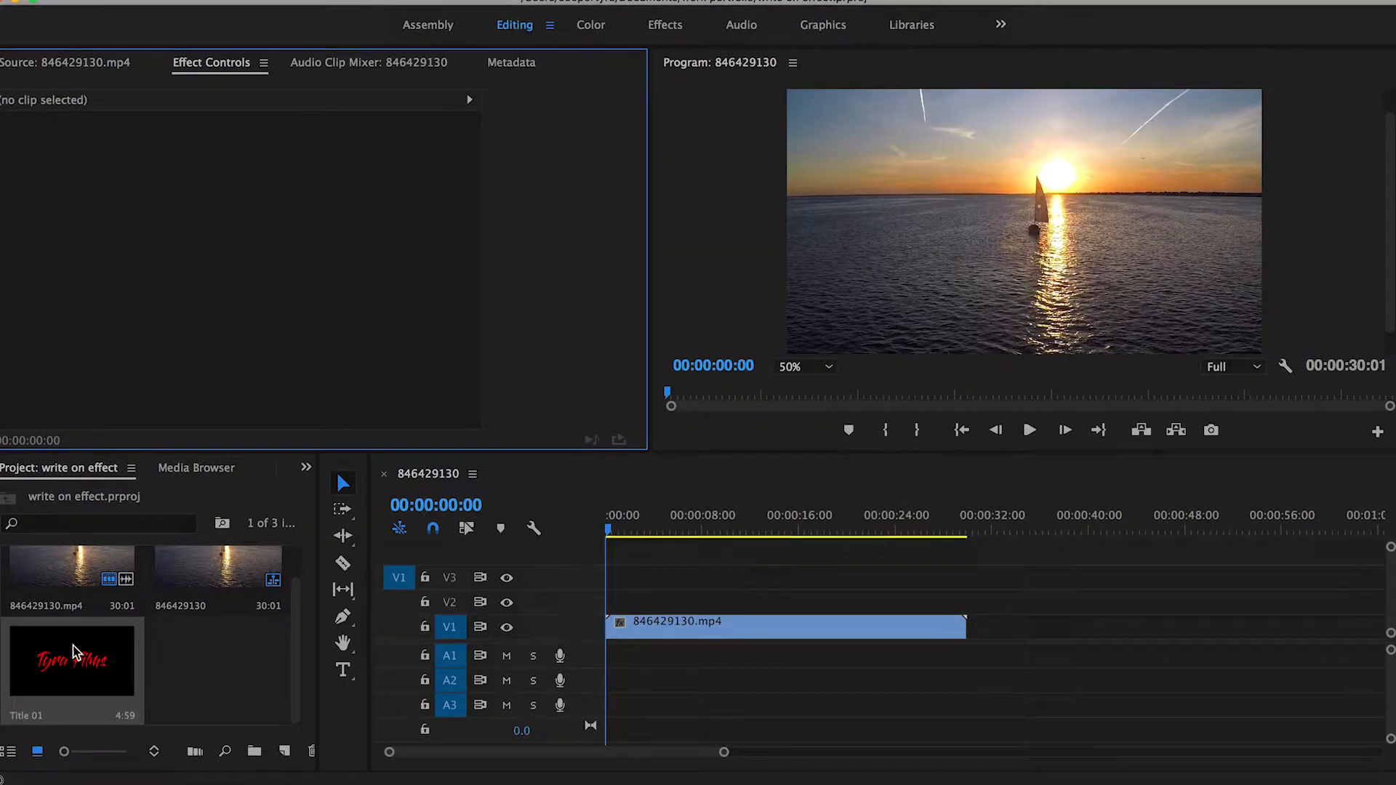
left_click(229, 662)
left_click_drag(72, 658, 663, 609)
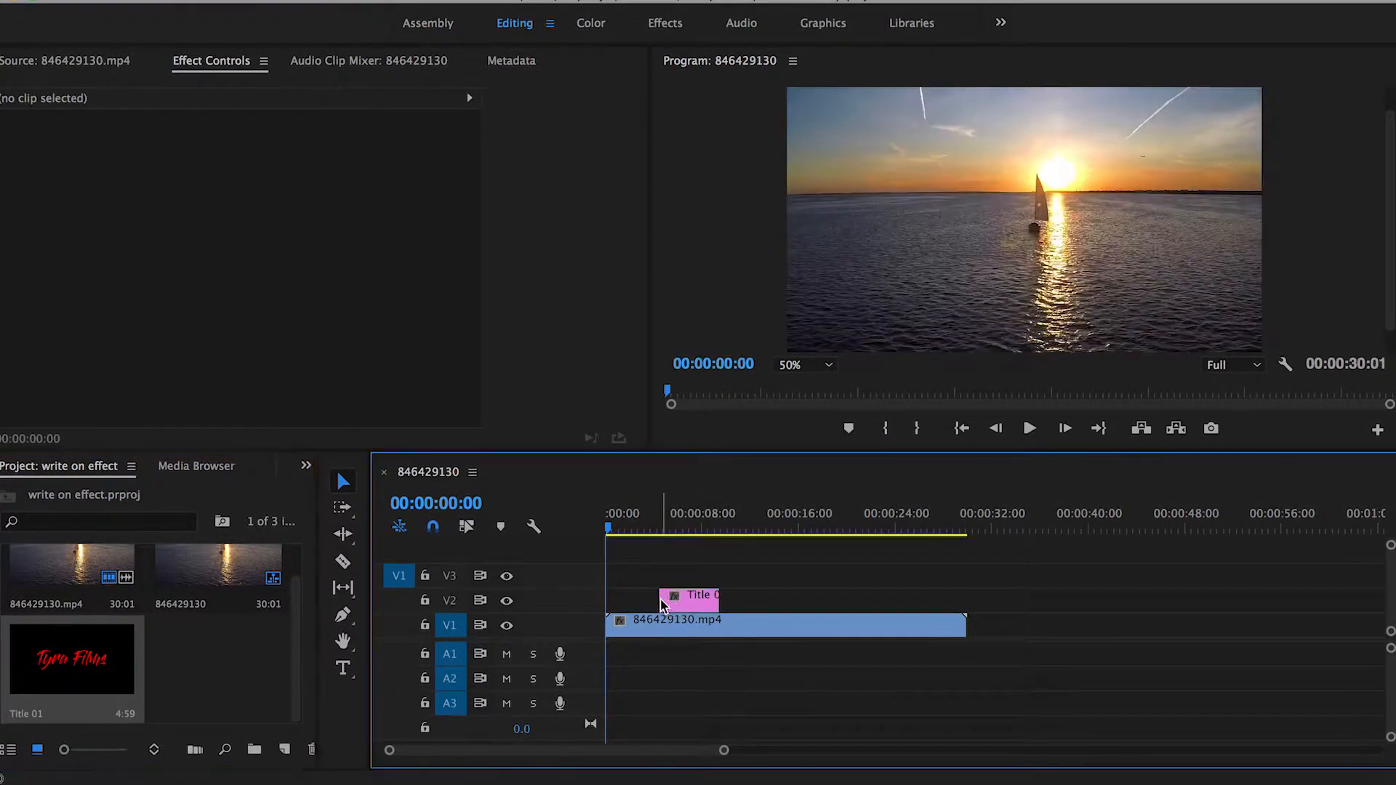
Step: Play back the start of the sequence to preview the title over the clip
left_click(664, 522)
key("space")
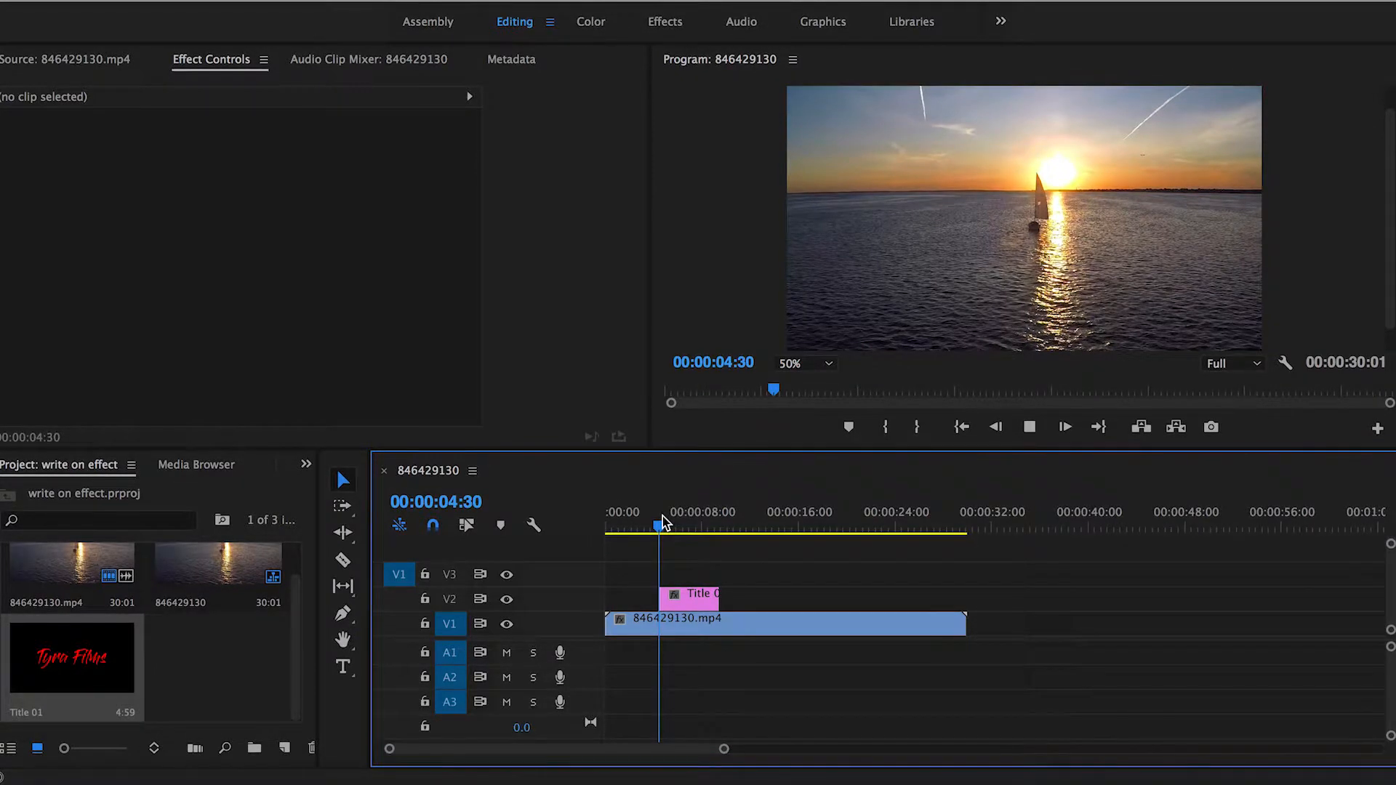
key("space")
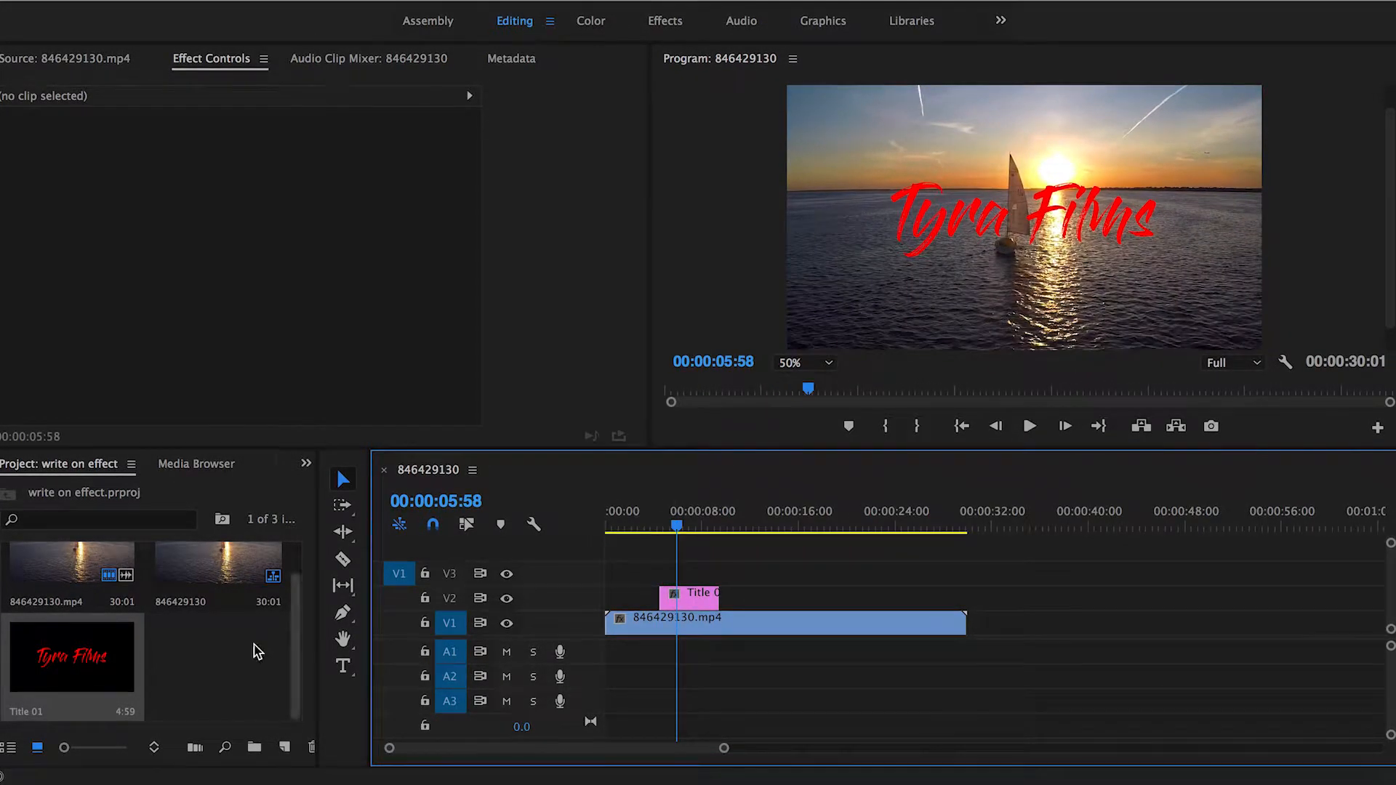
Step: Create a new Transparent Video item at 1920 by 1080 and place it on track V3 above the title
left_click(285, 739)
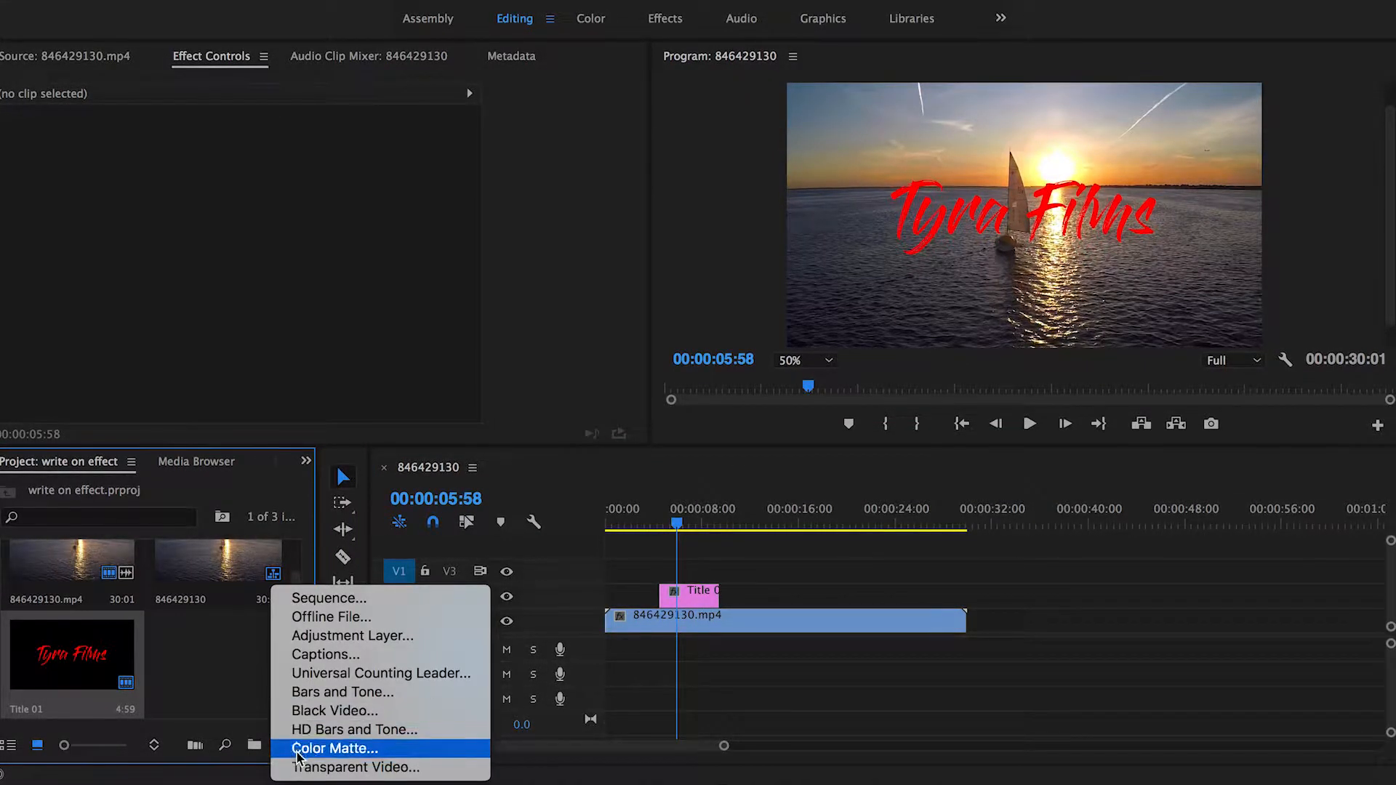
left_click(302, 769)
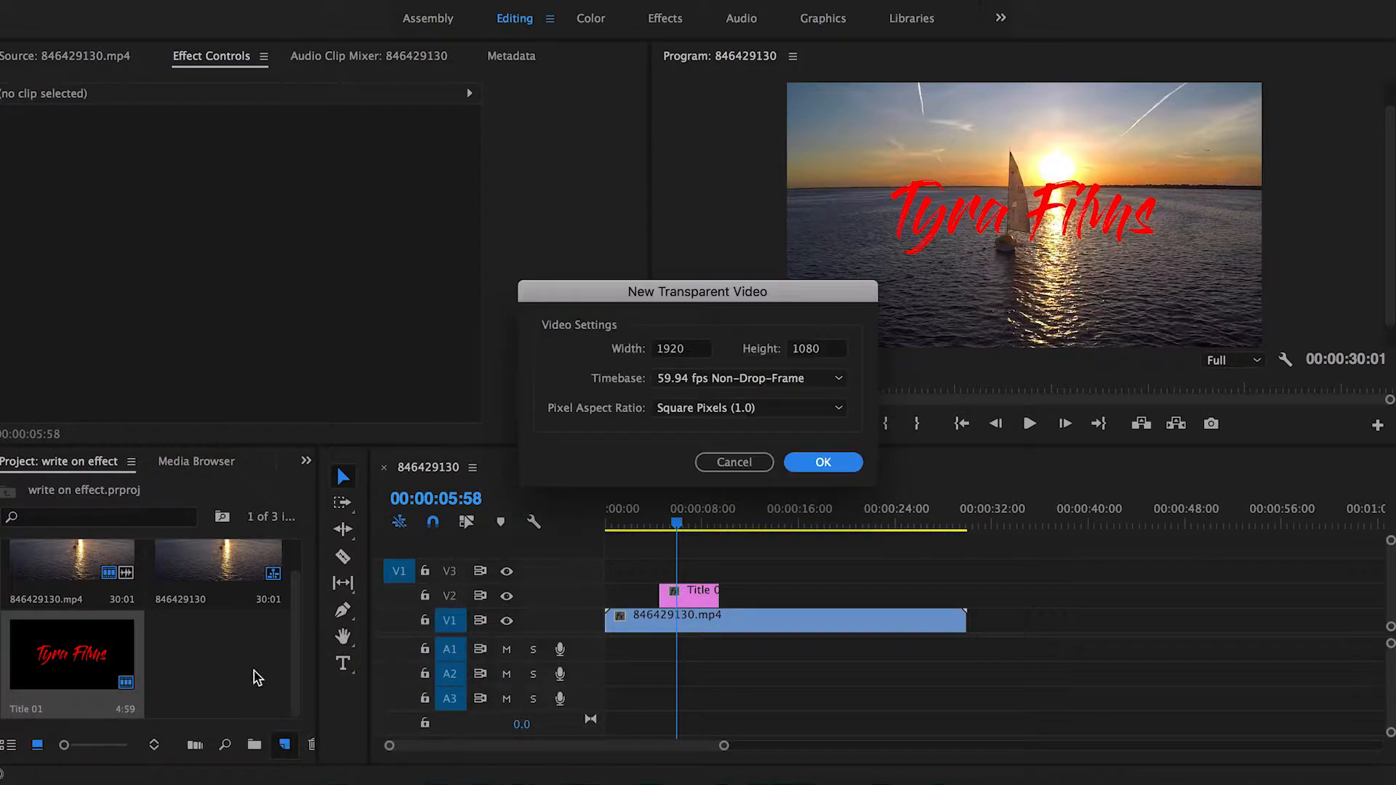
left_click(805, 462)
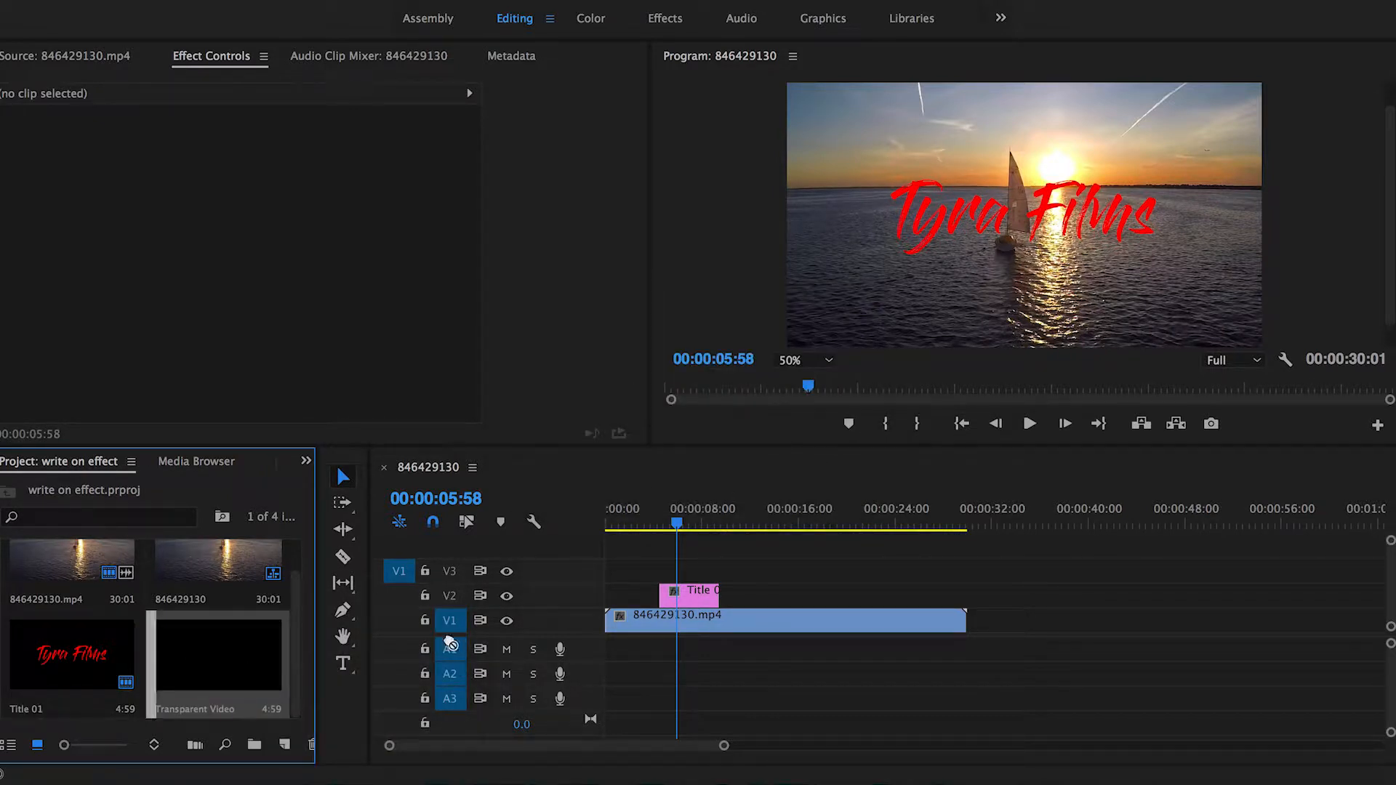
left_click_drag(451, 643, 665, 578)
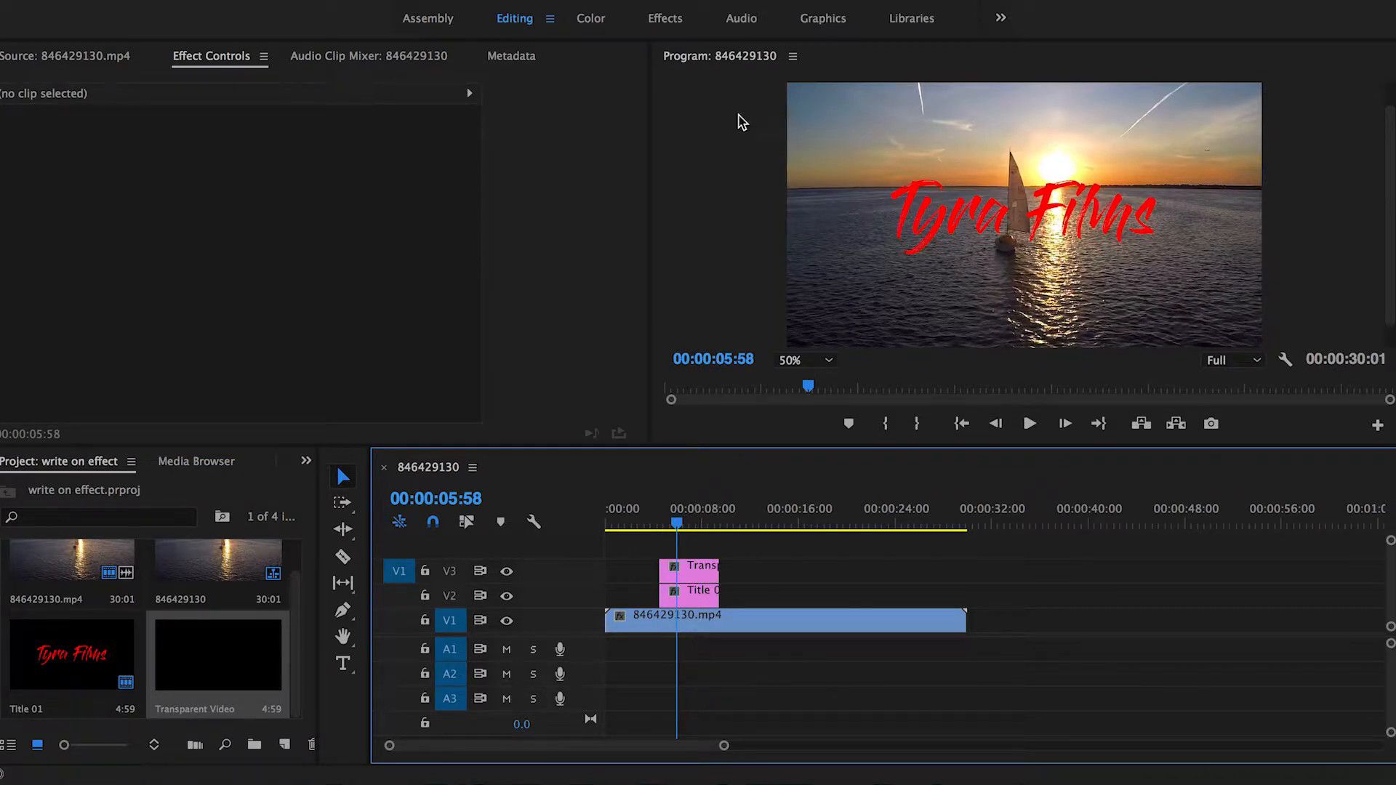
Step: Search the effects for "write o" and apply the Write-on effect to the transparent video clip
left_click(665, 18)
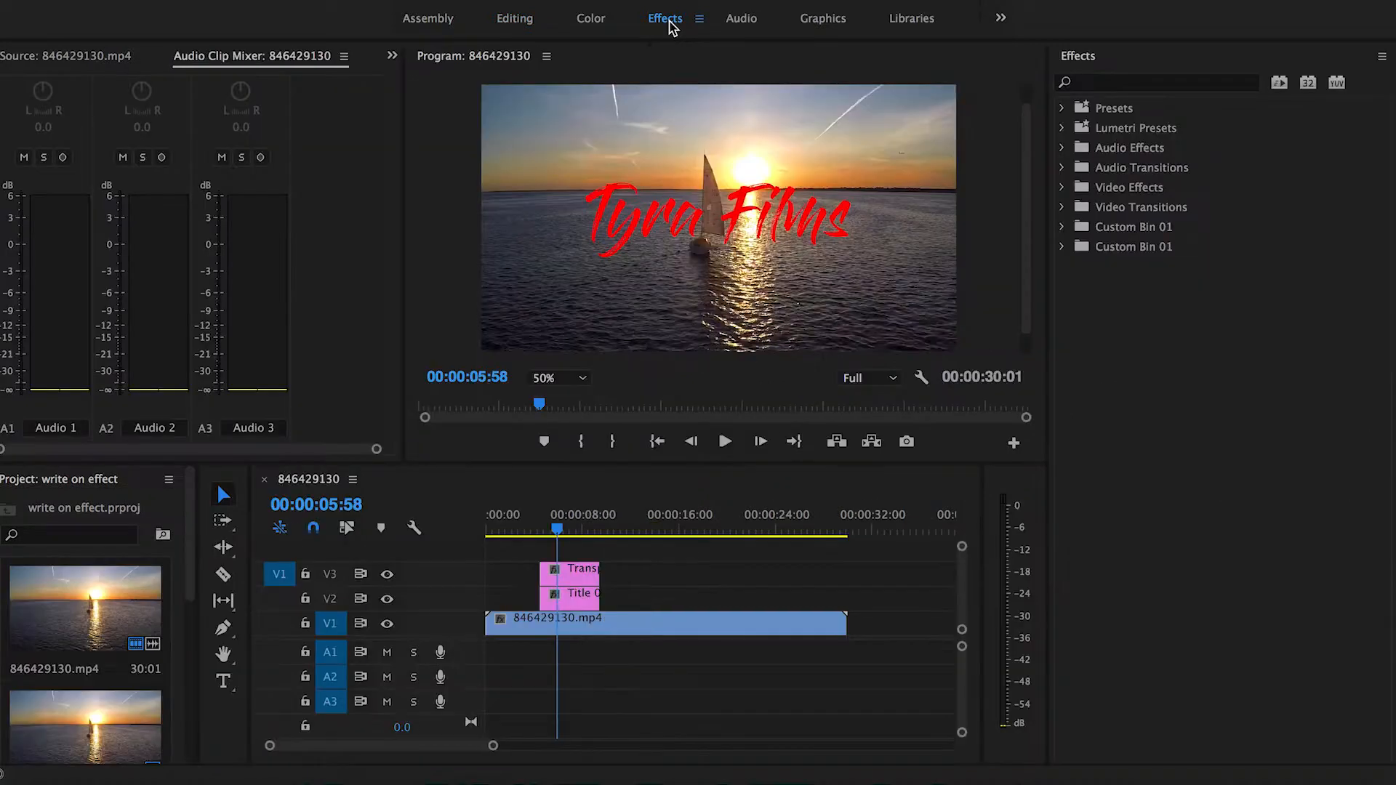
left_click(1126, 82)
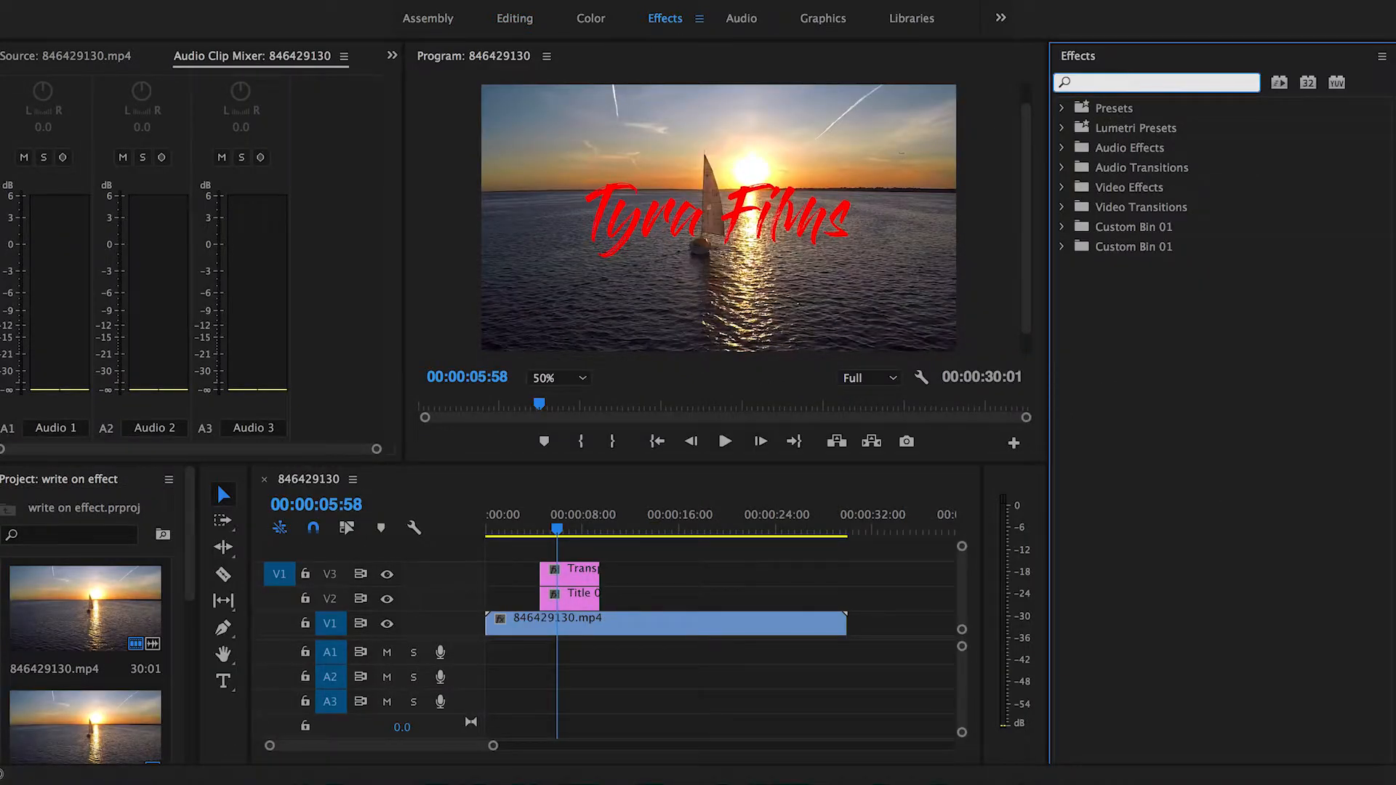
type("write o")
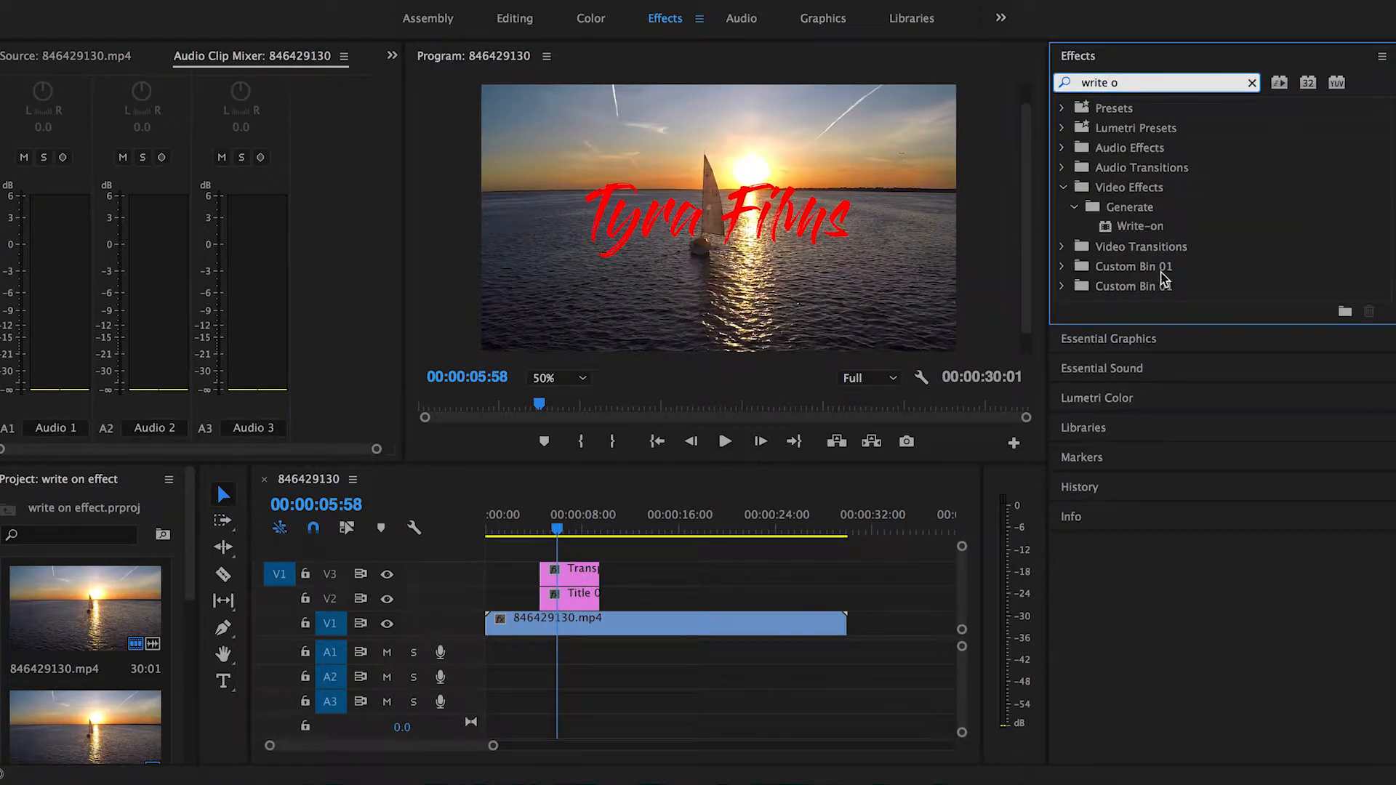
left_click(1141, 227)
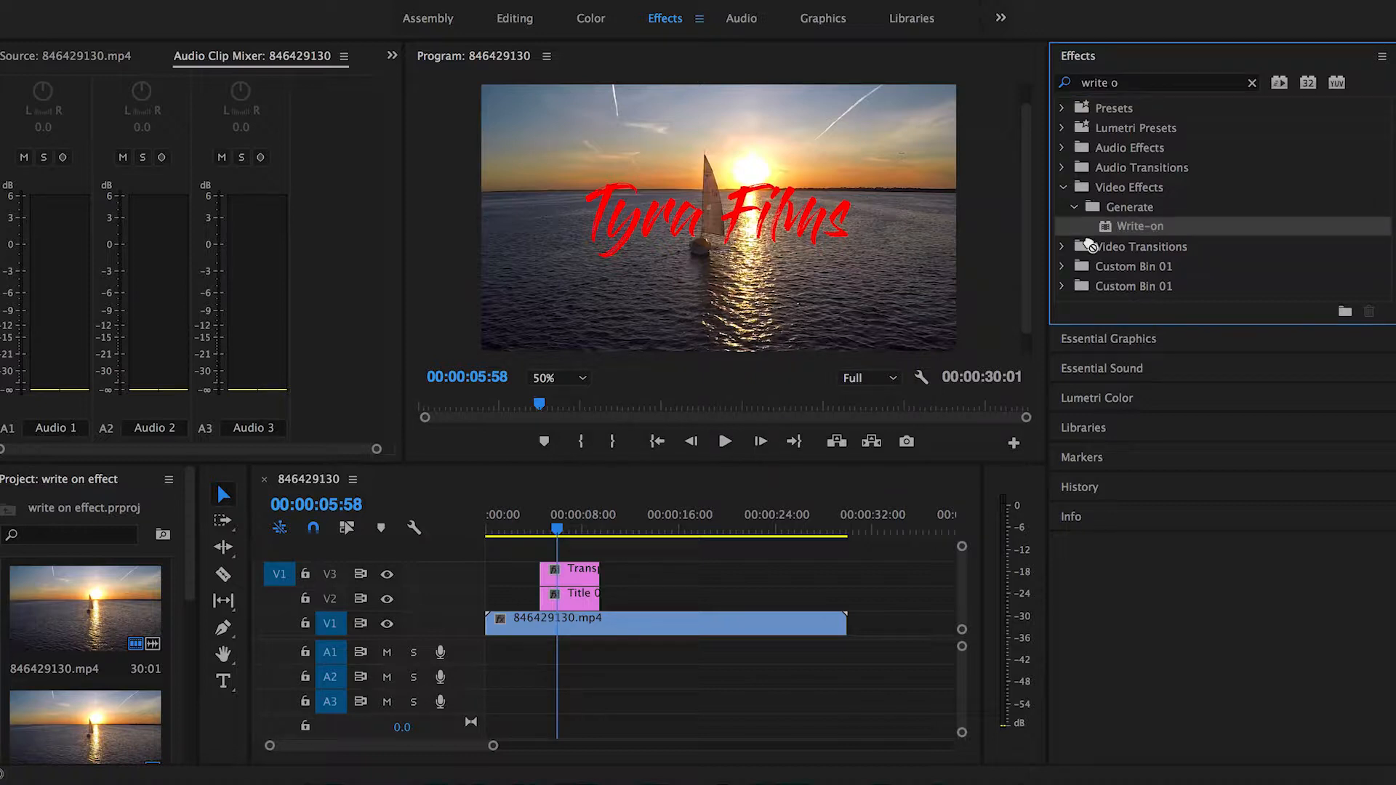
left_click_drag(800, 419, 589, 574)
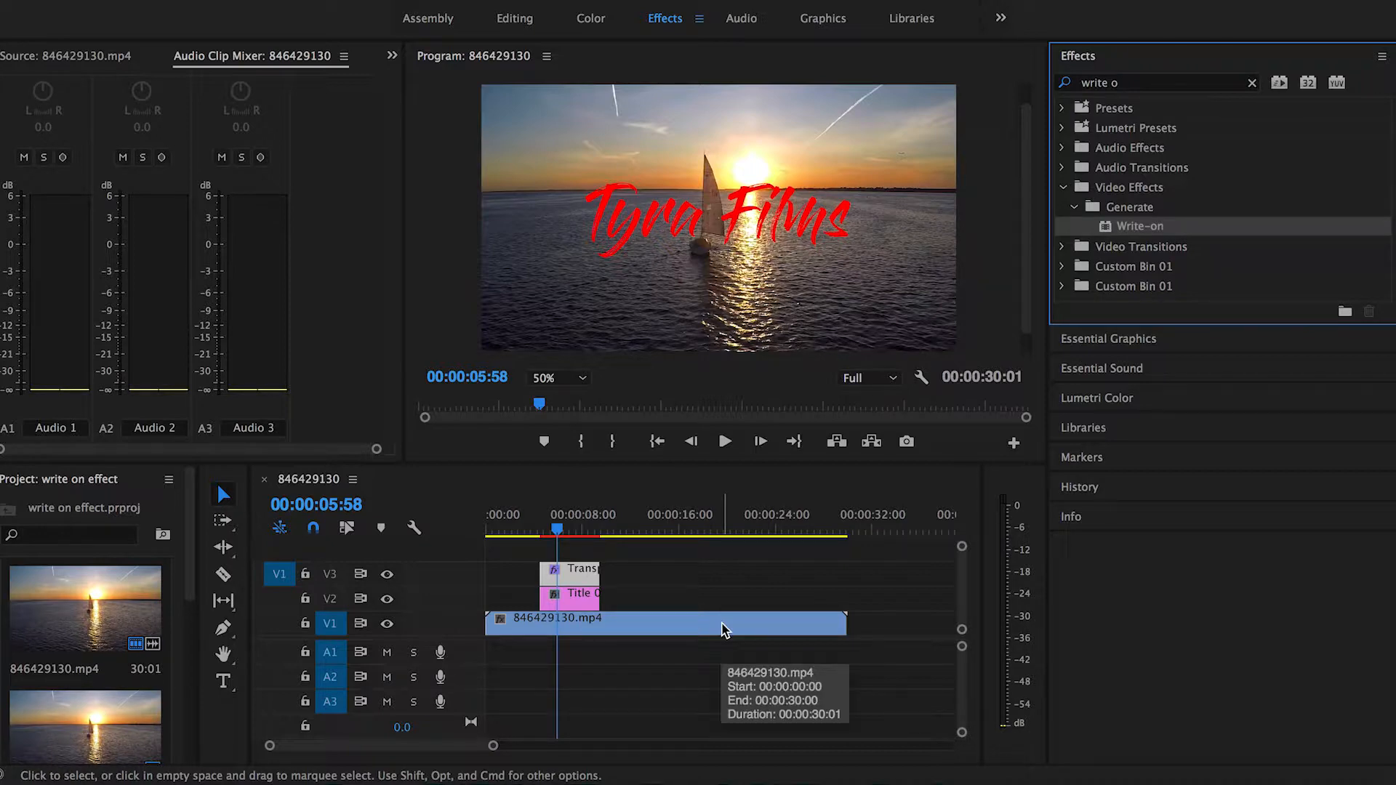
left_click(511, 19)
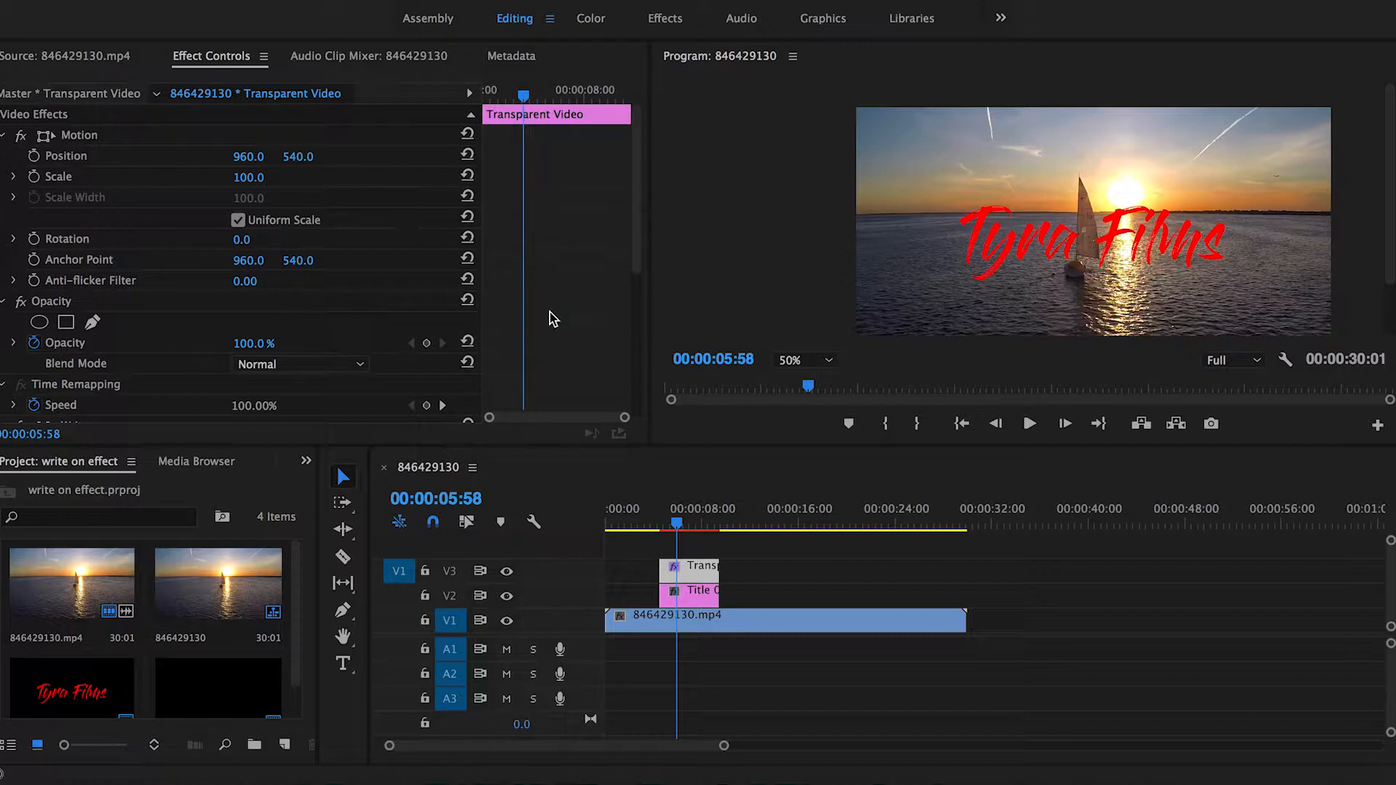
Step: Set the Write-on effect's Brush Size to 40
scroll(550, 312, "down", 5)
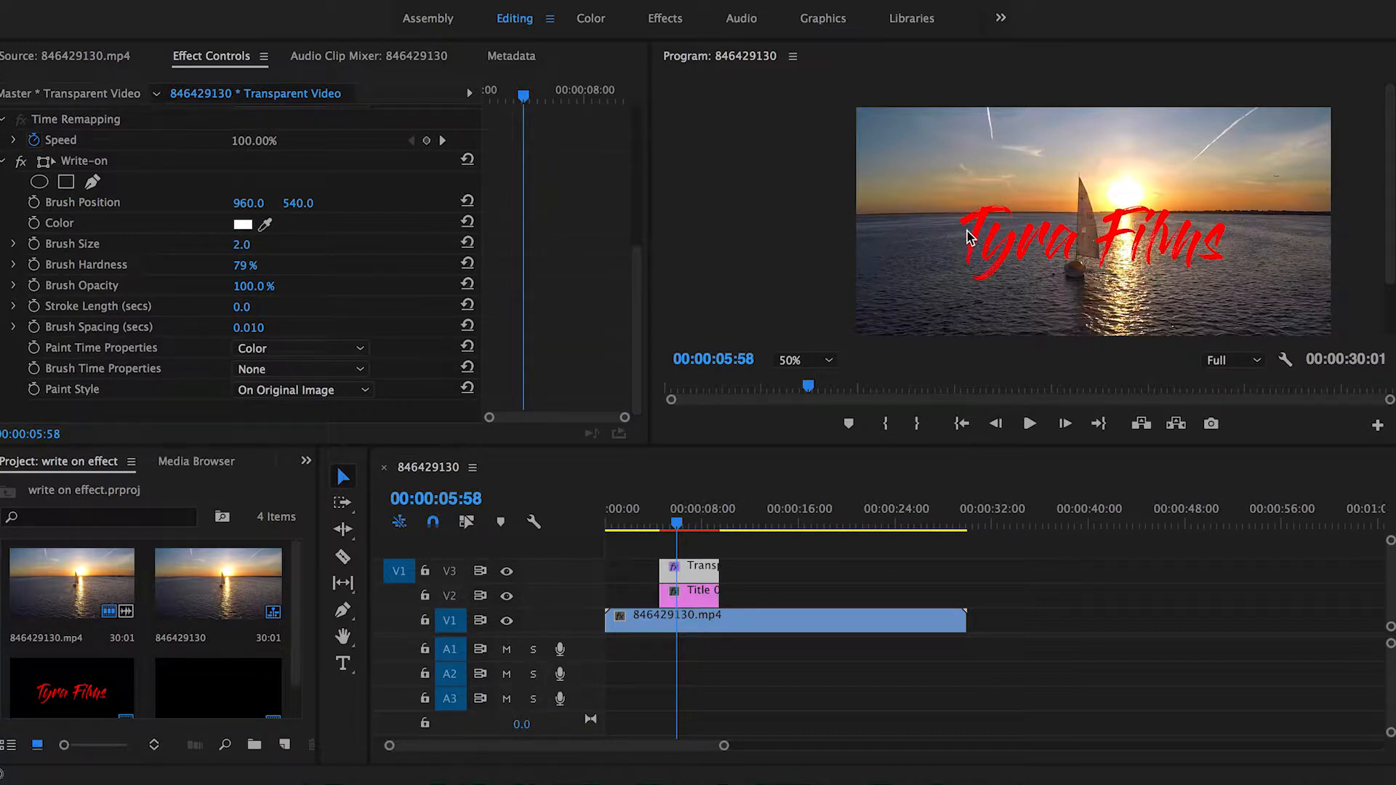
left_click(249, 244)
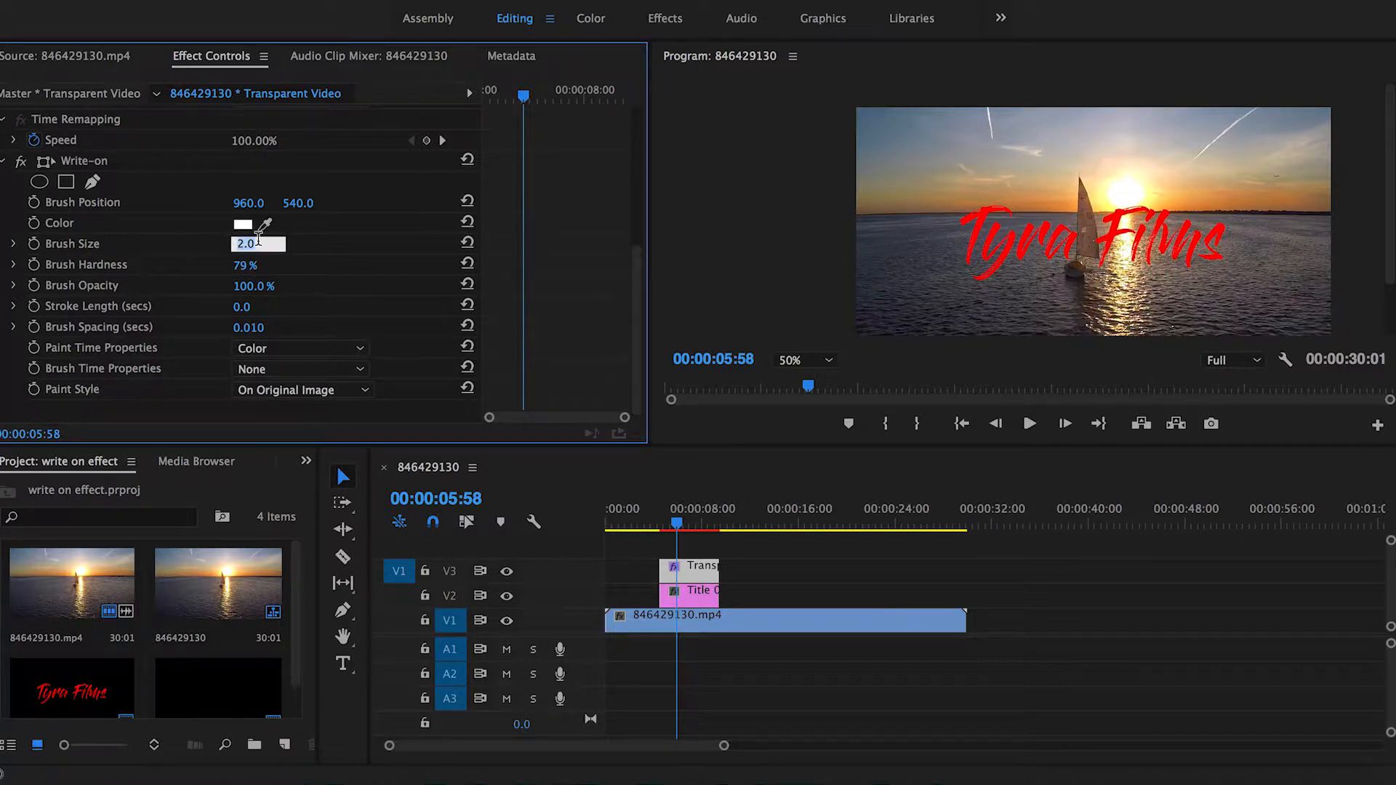
key("Return")
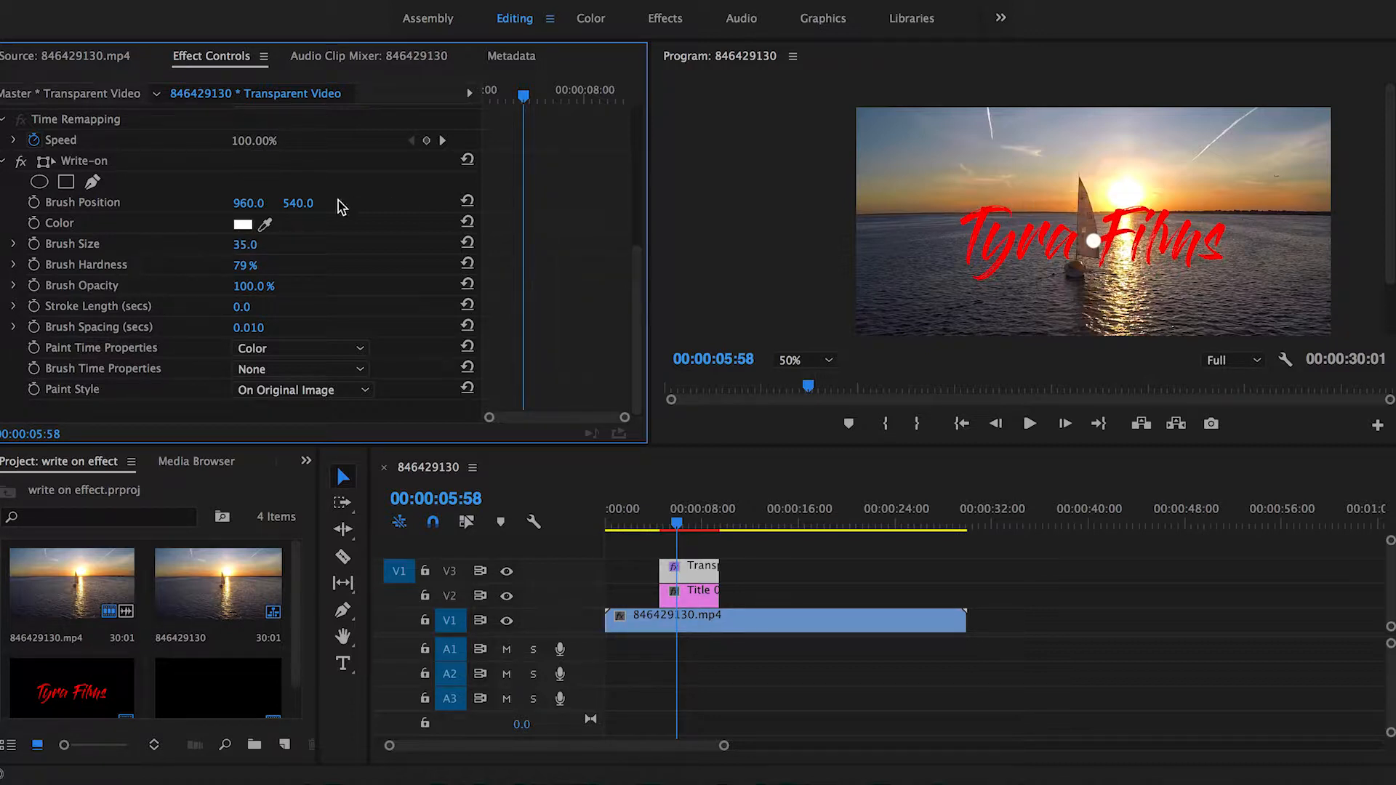
left_click(258, 244)
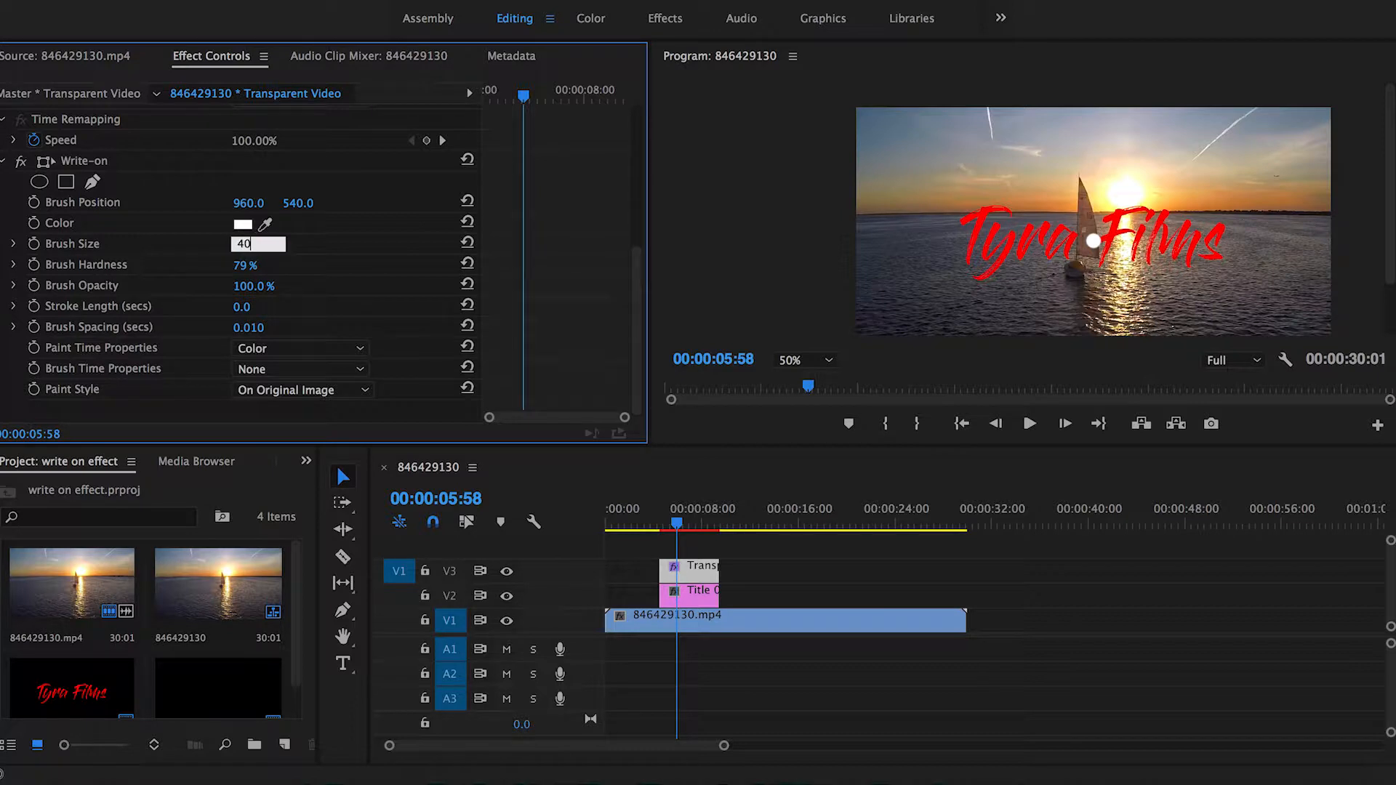
key("Return")
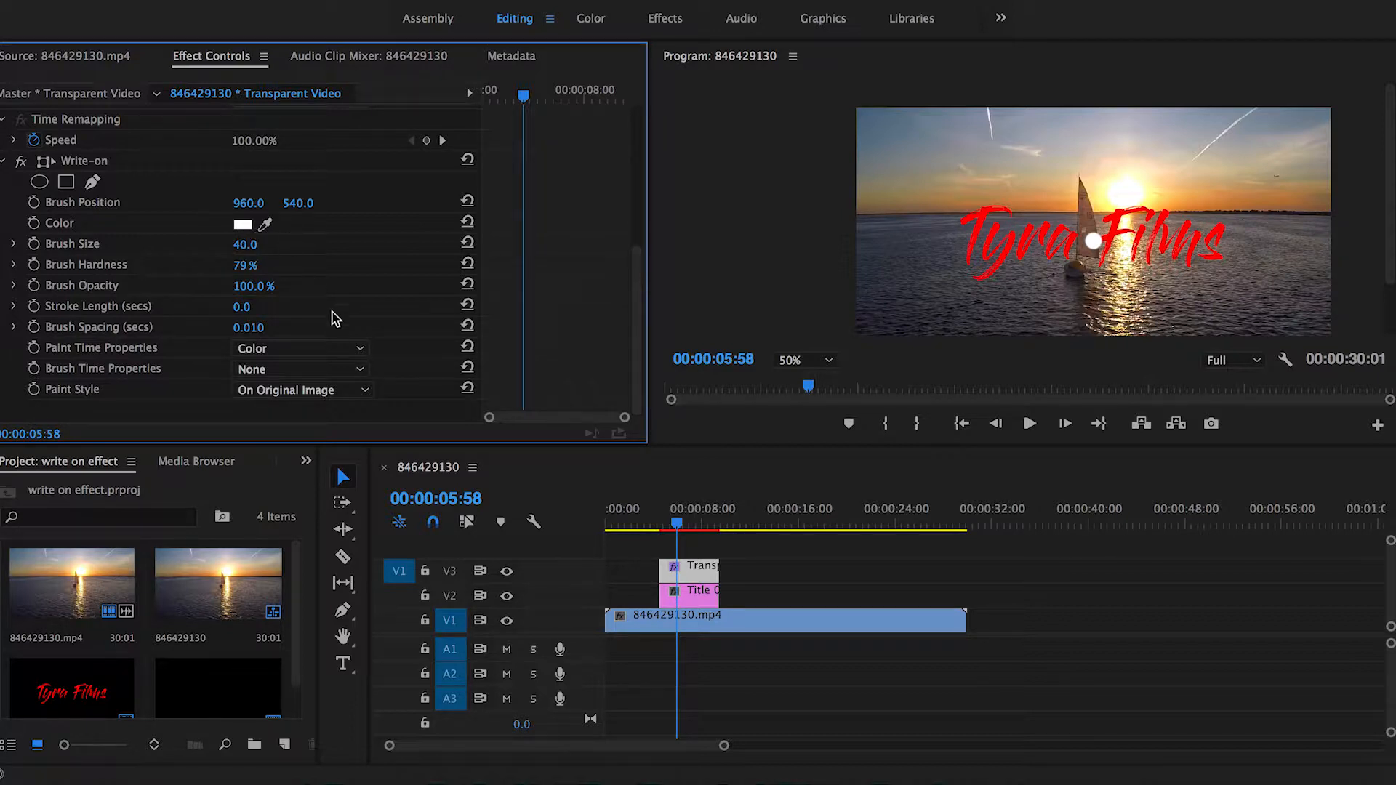
Step: Set the Write-on Stroke Length to 50 seconds and Brush Spacing to 0.001 seconds
left_click(245, 308)
key("Return")
left_click(256, 329)
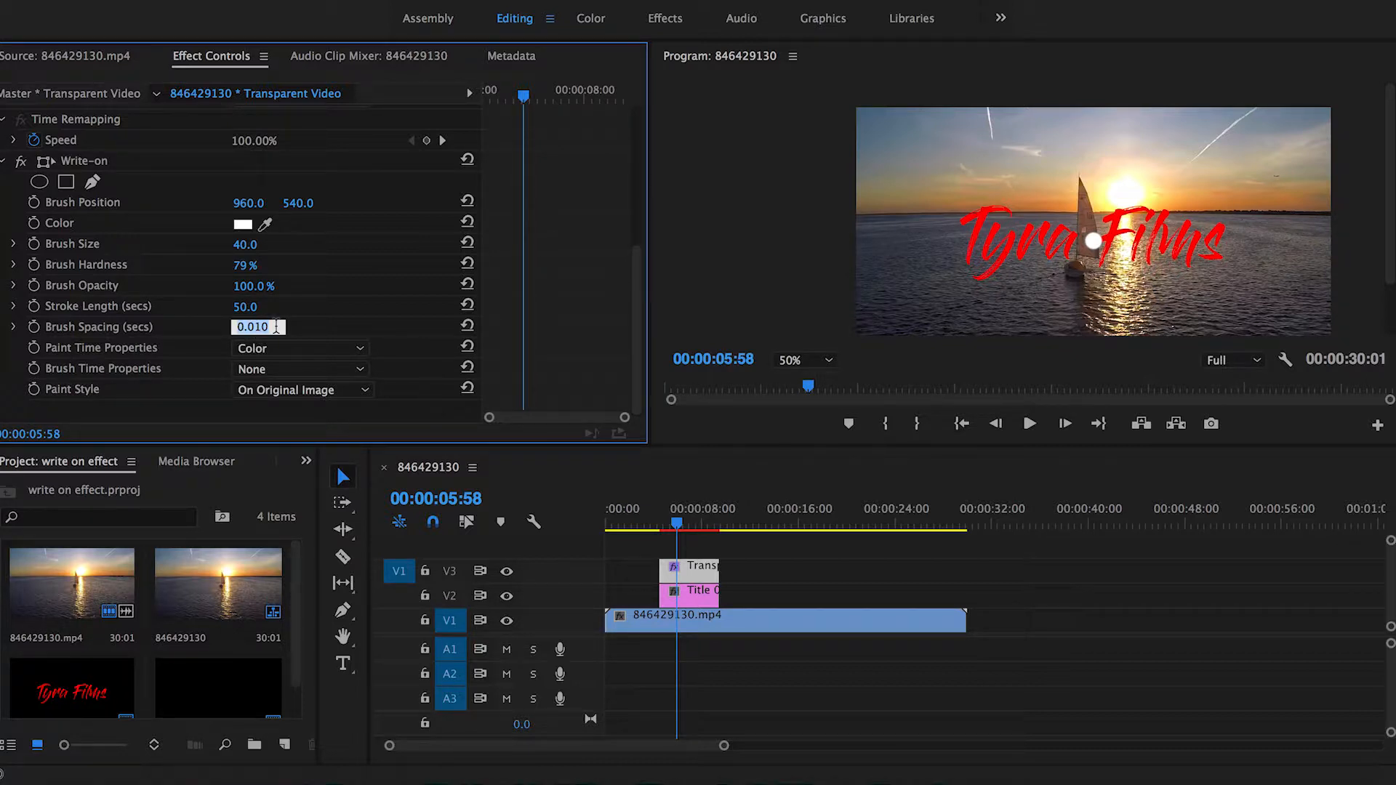
key("BackSpace")
type(".001")
key("Return")
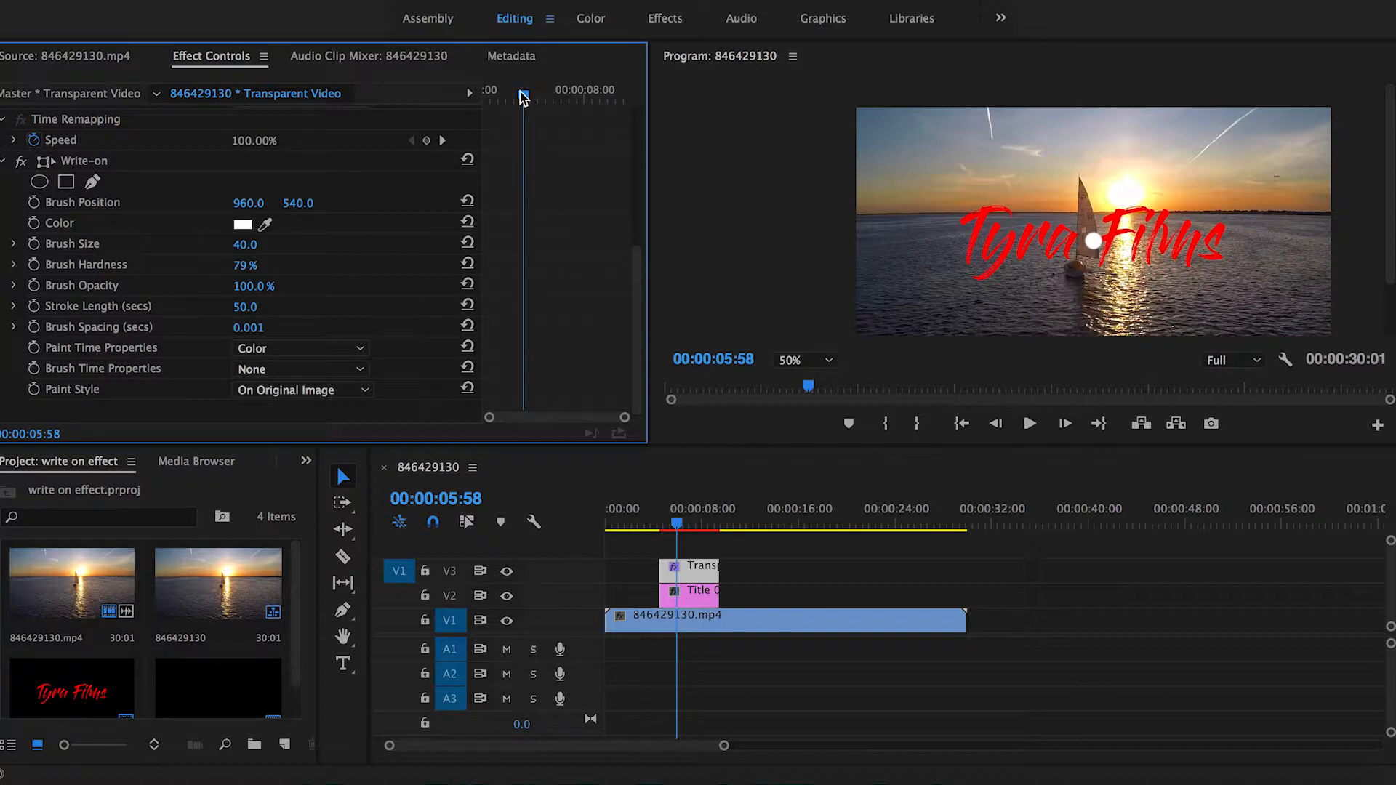
Step: At the title's first frame, turn on Brush Position keyframing and place the brush at the top-left start of the T (618, 422)
left_click_drag(527, 99, 452, 95)
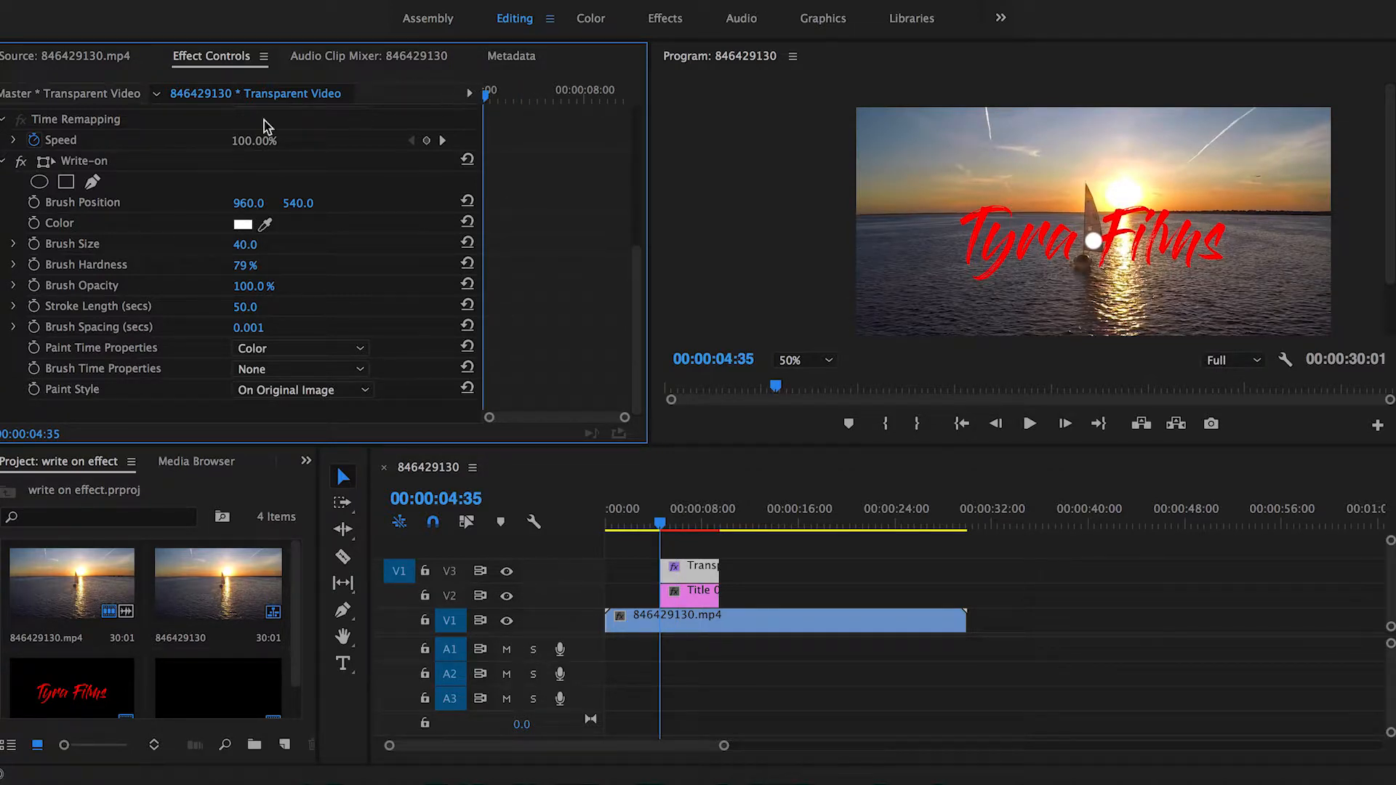
left_click(35, 203)
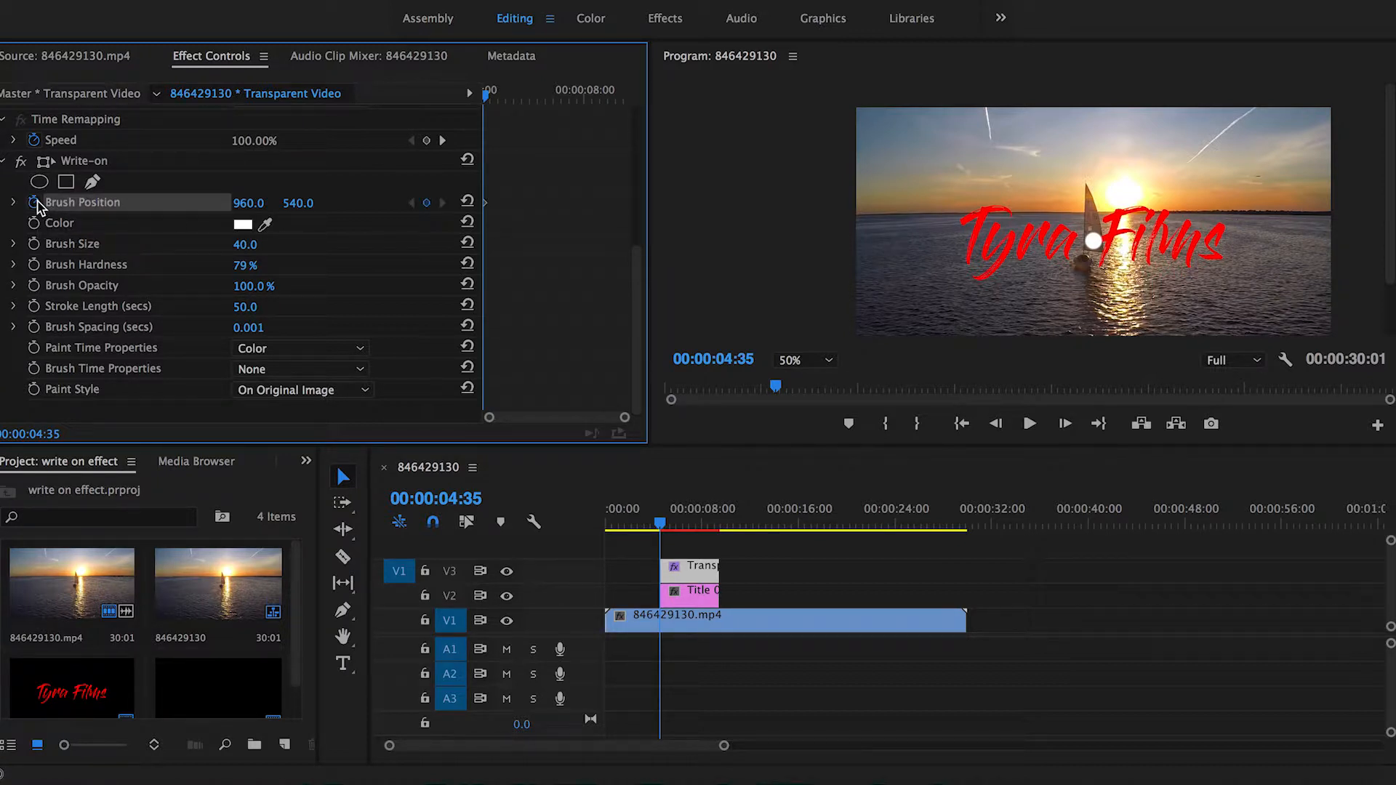
left_click(98, 162)
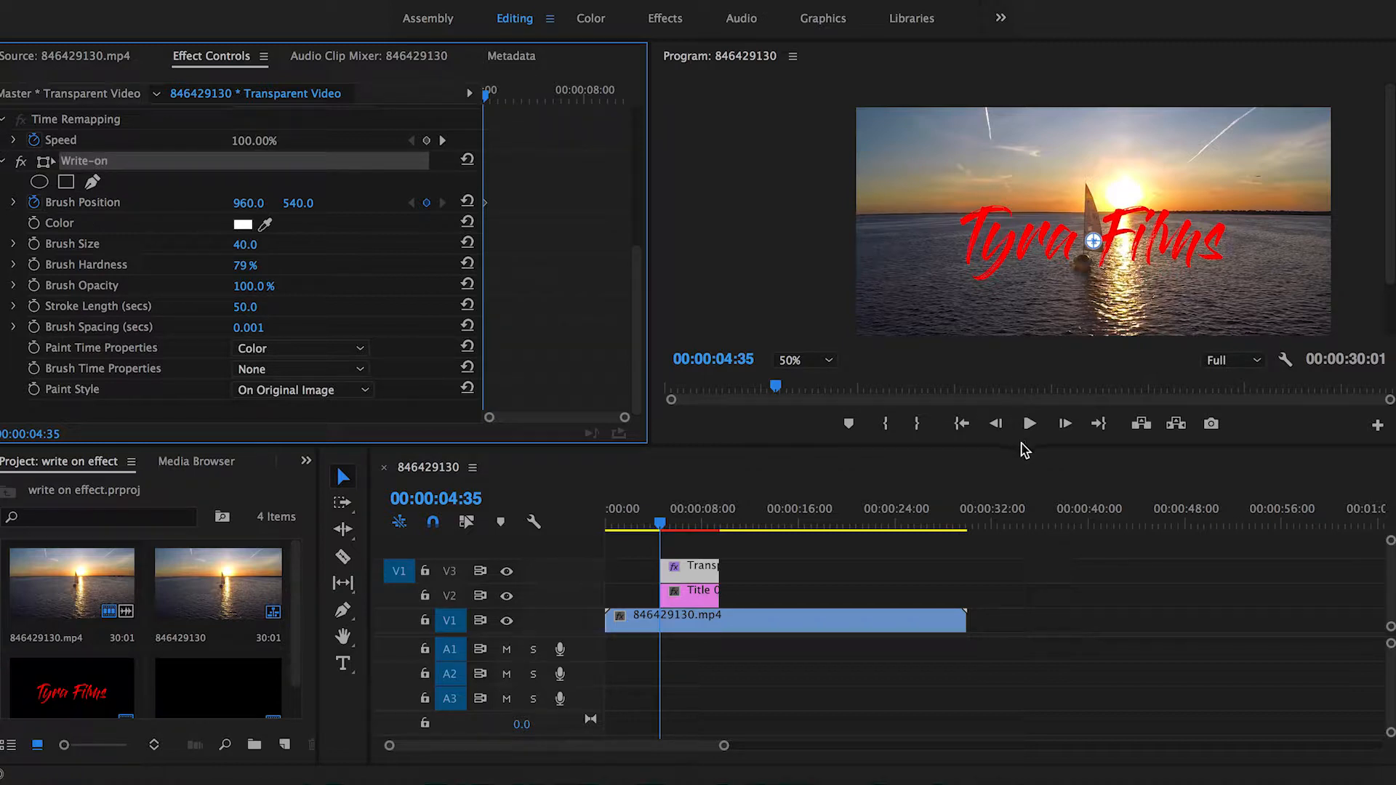
left_click_drag(1024, 449, 1016, 552)
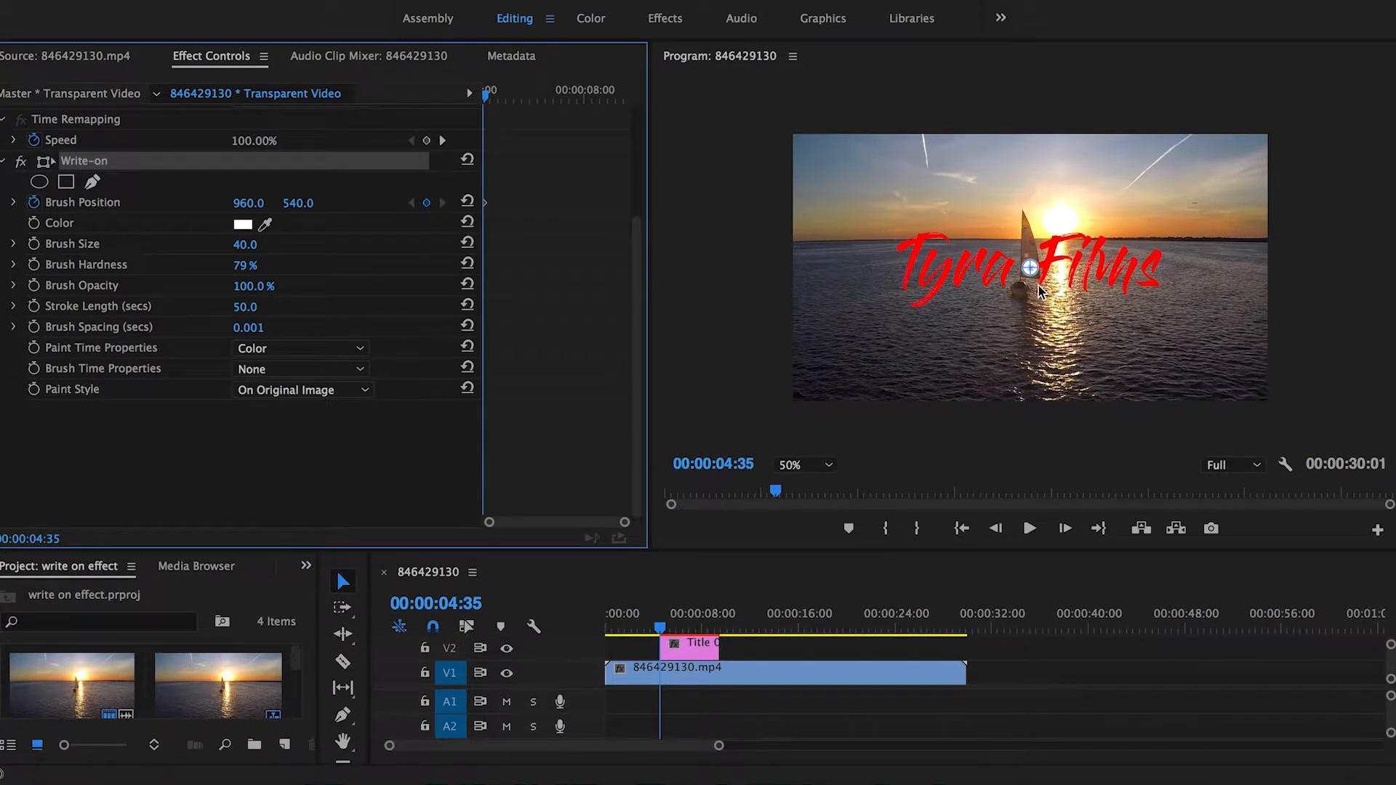
scroll(1040, 292, "up", 2)
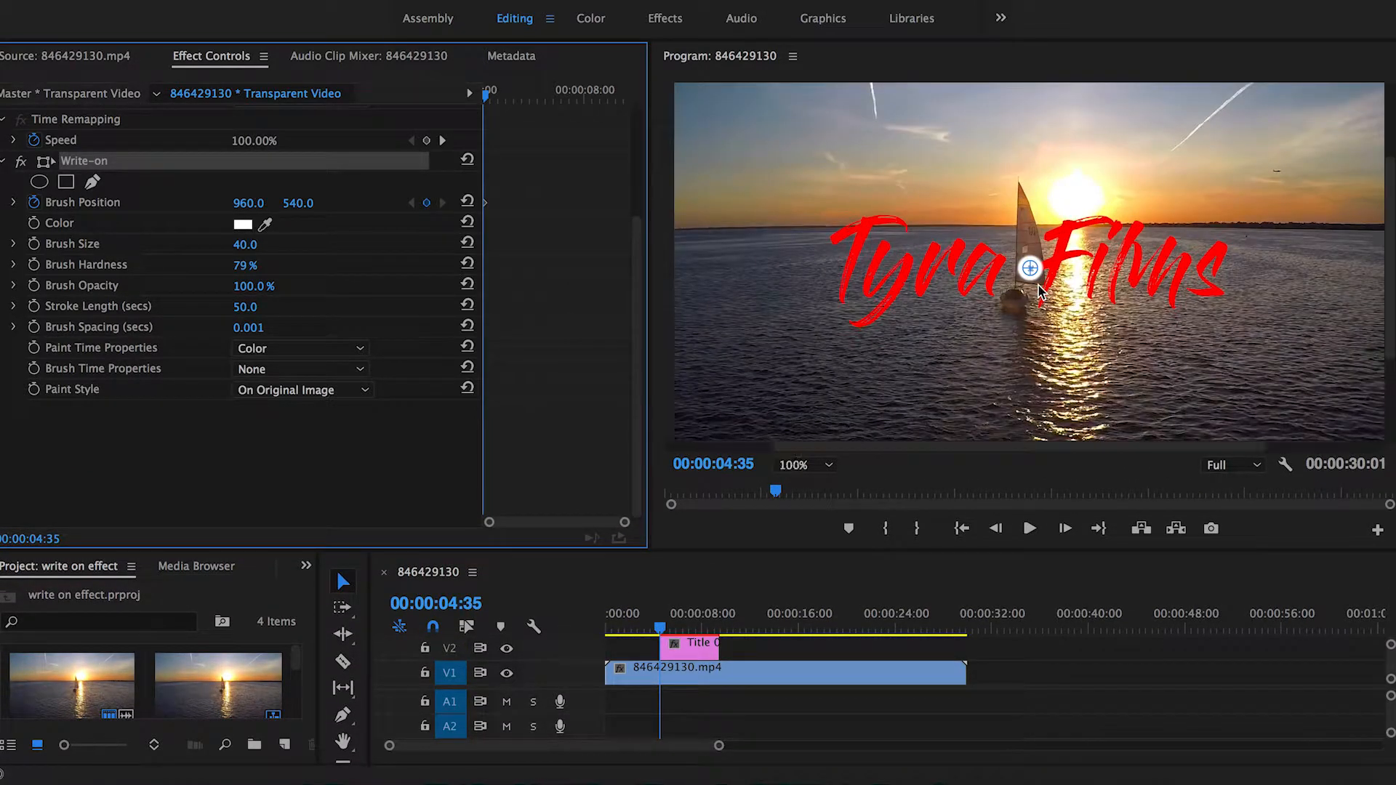
left_click_drag(1031, 277, 863, 212)
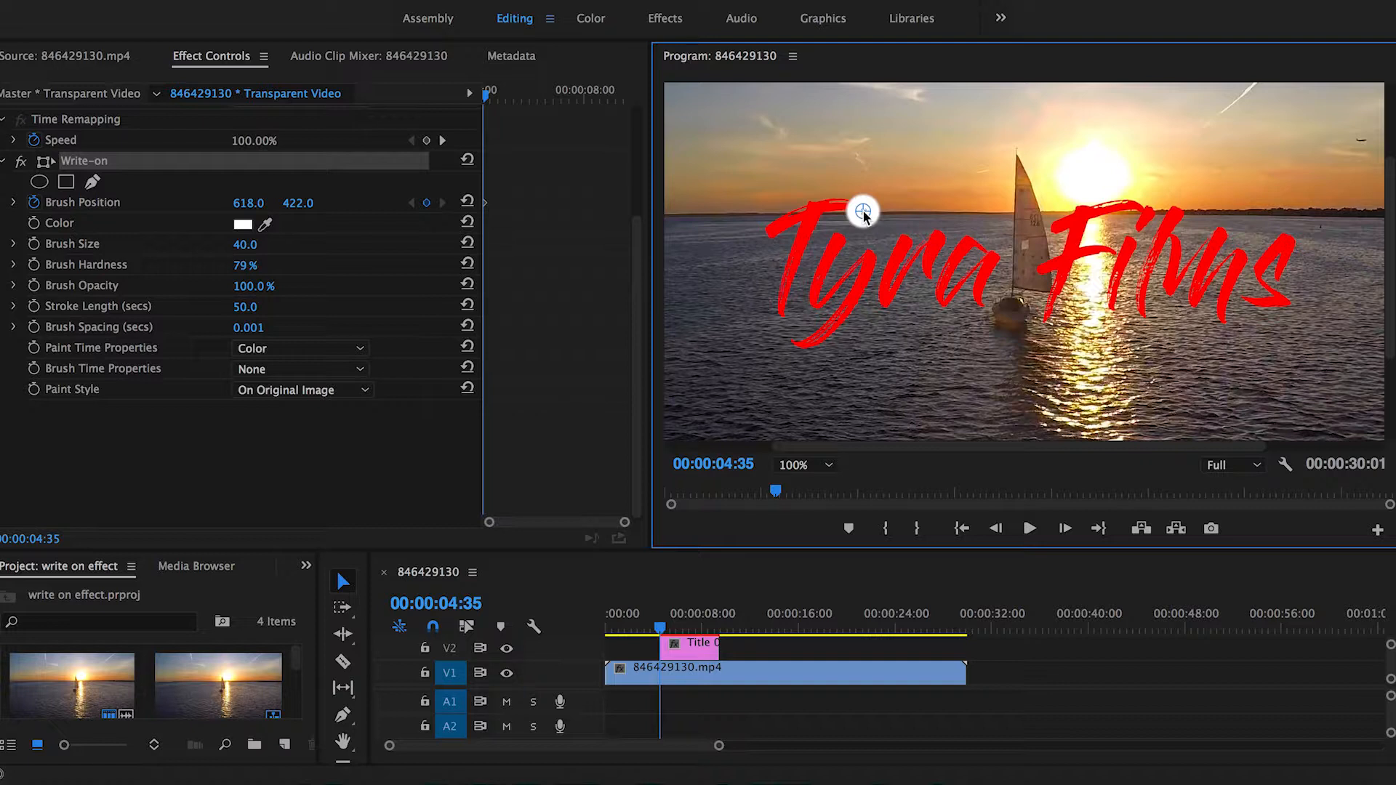
Step: Trace the letter T by stepping forward one frame at a time and moving the brush along its strokes
key("Right")
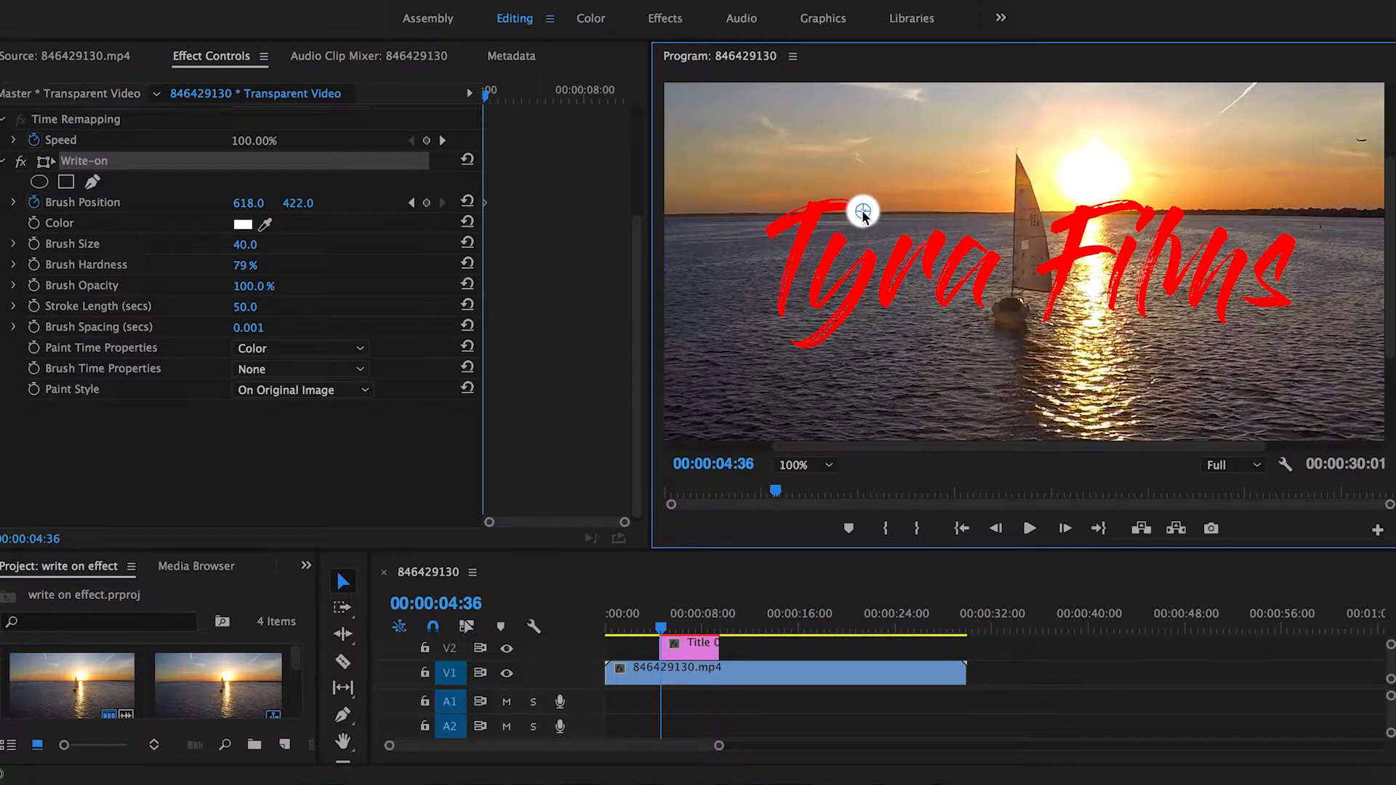
mouse_move(863, 212)
left_mouse_down()
mouse_move(792, 214)
mouse_move(767, 231)
left_mouse_up()
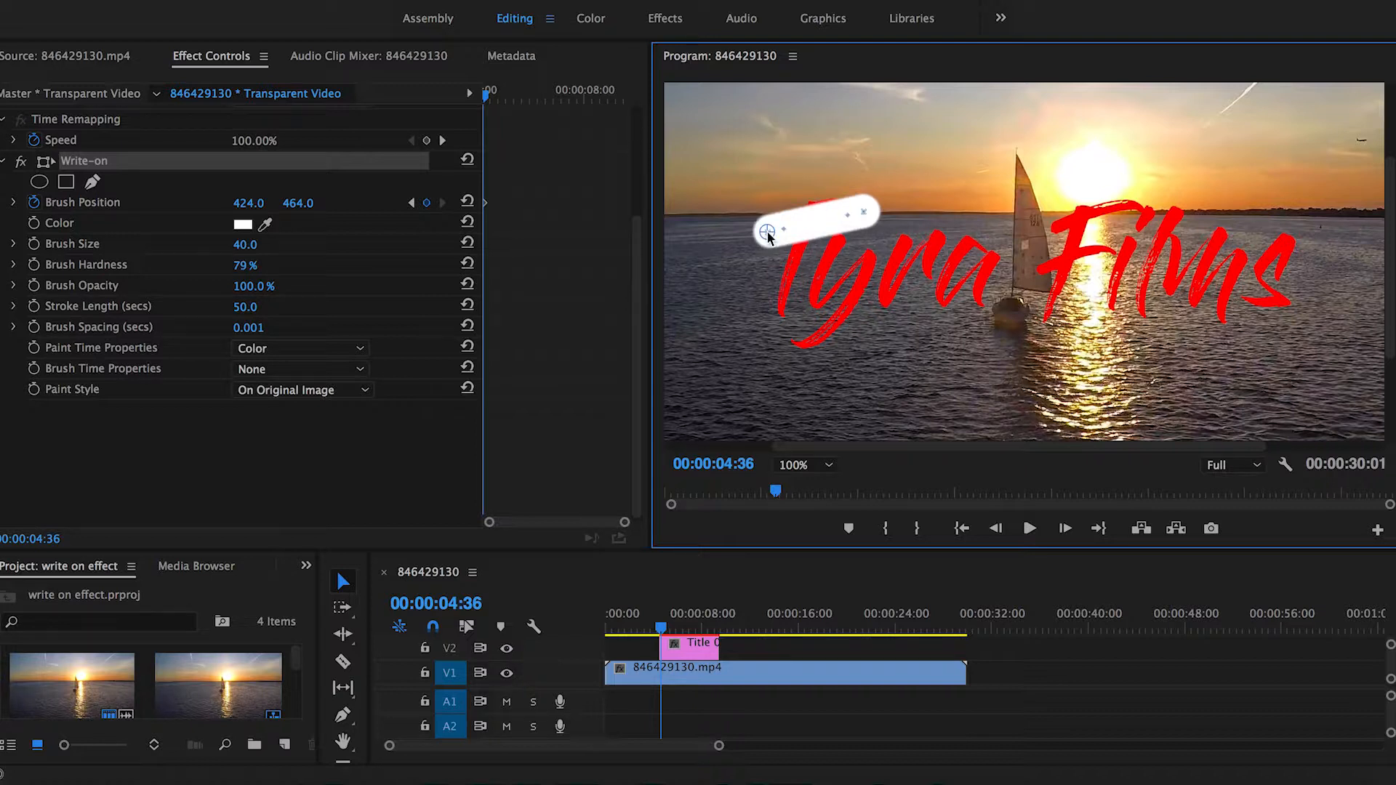
key("Right")
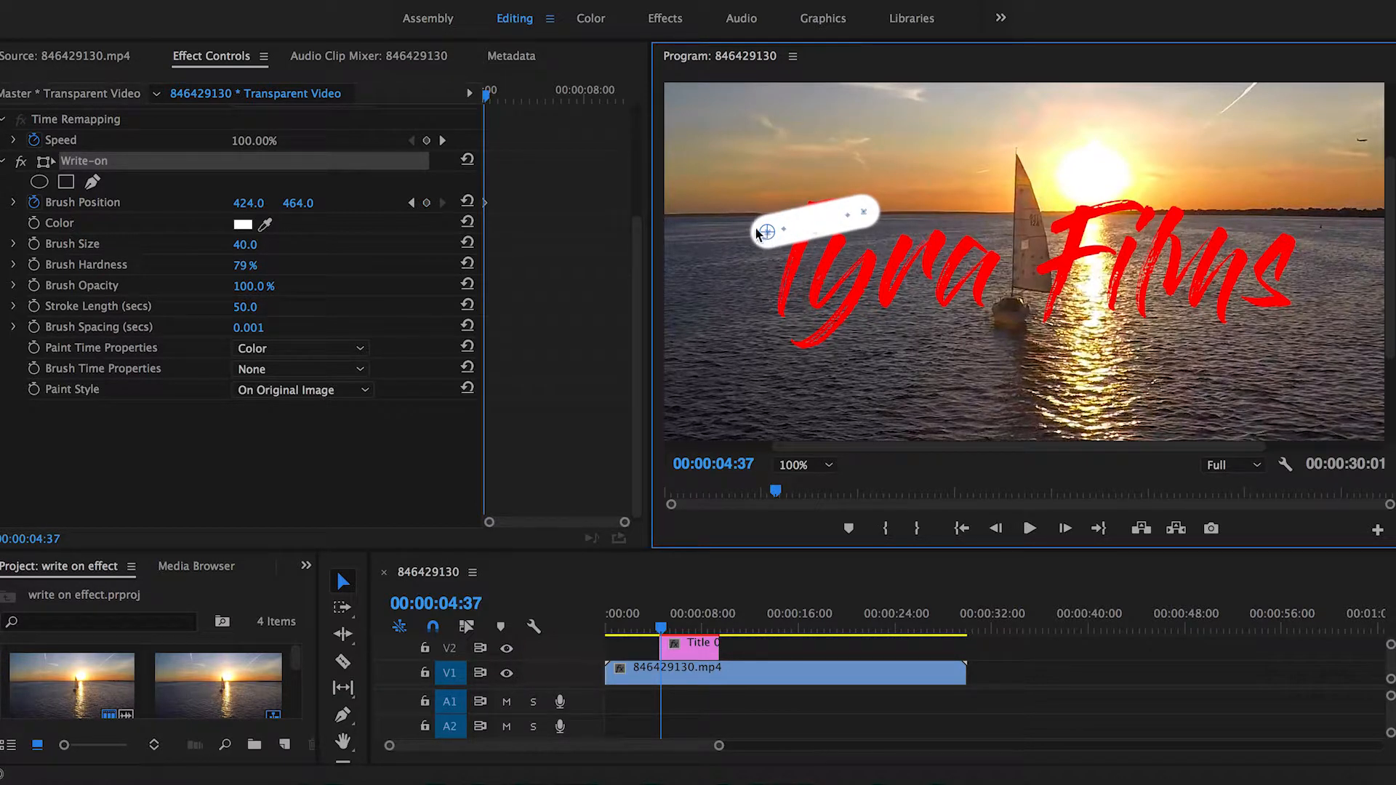
left_click_drag(763, 232, 816, 207)
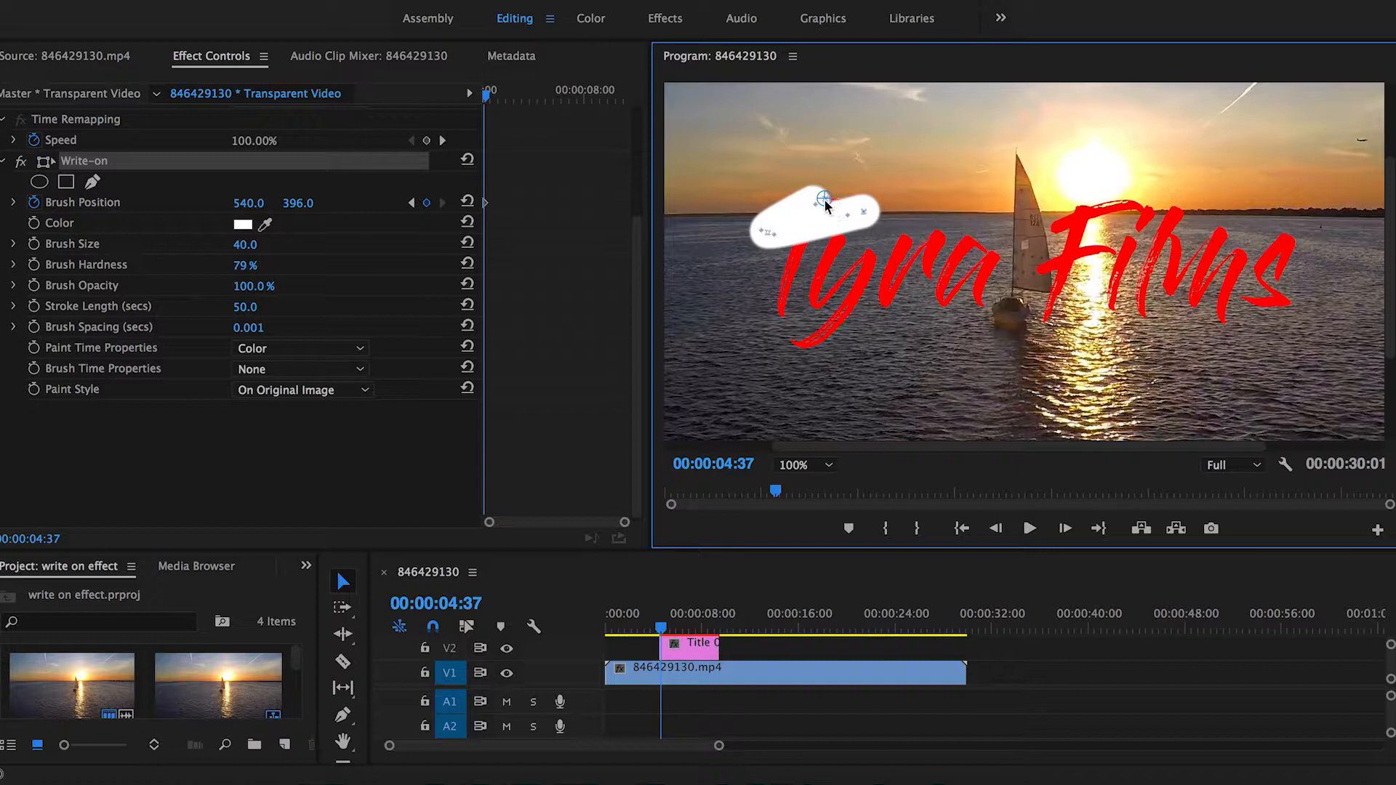
left_click_drag(823, 200, 824, 204)
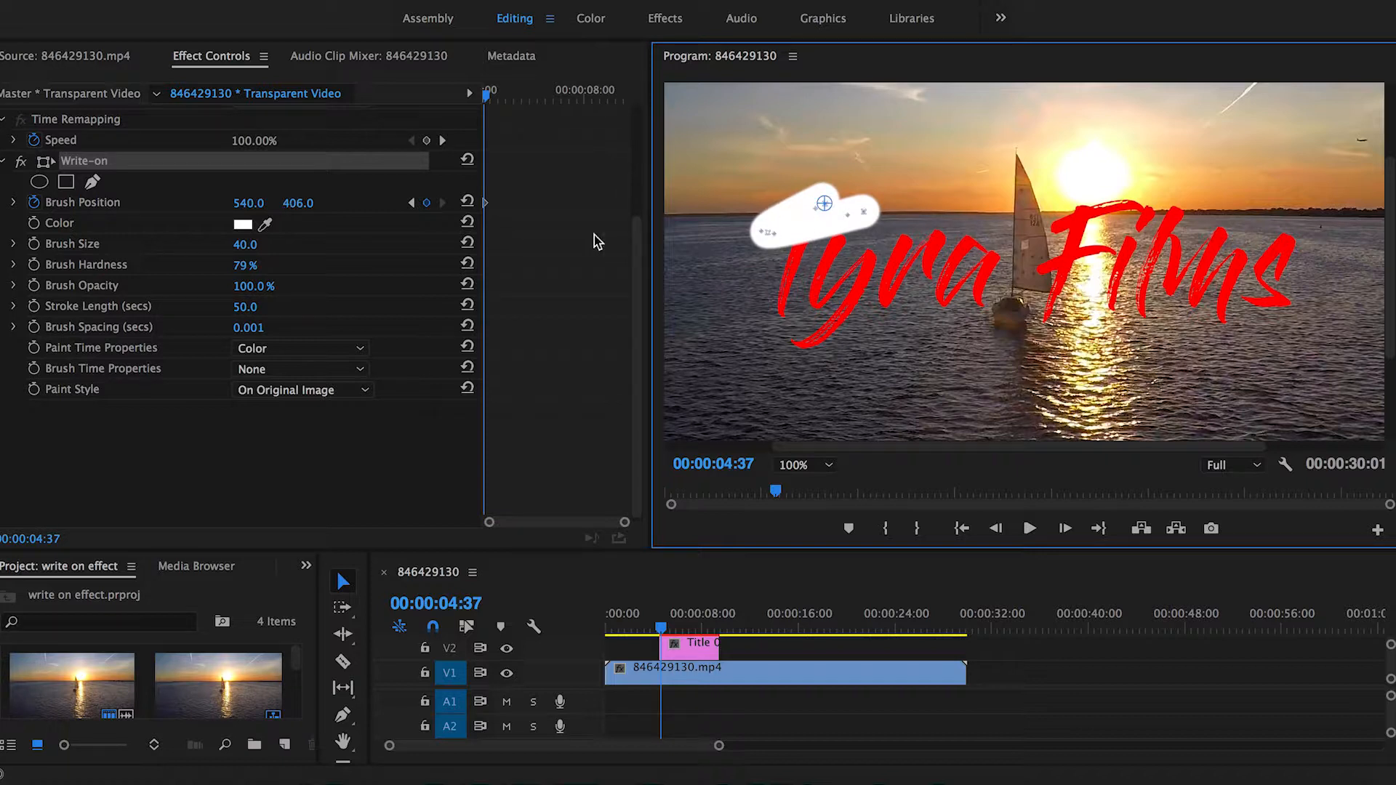
key("Right")
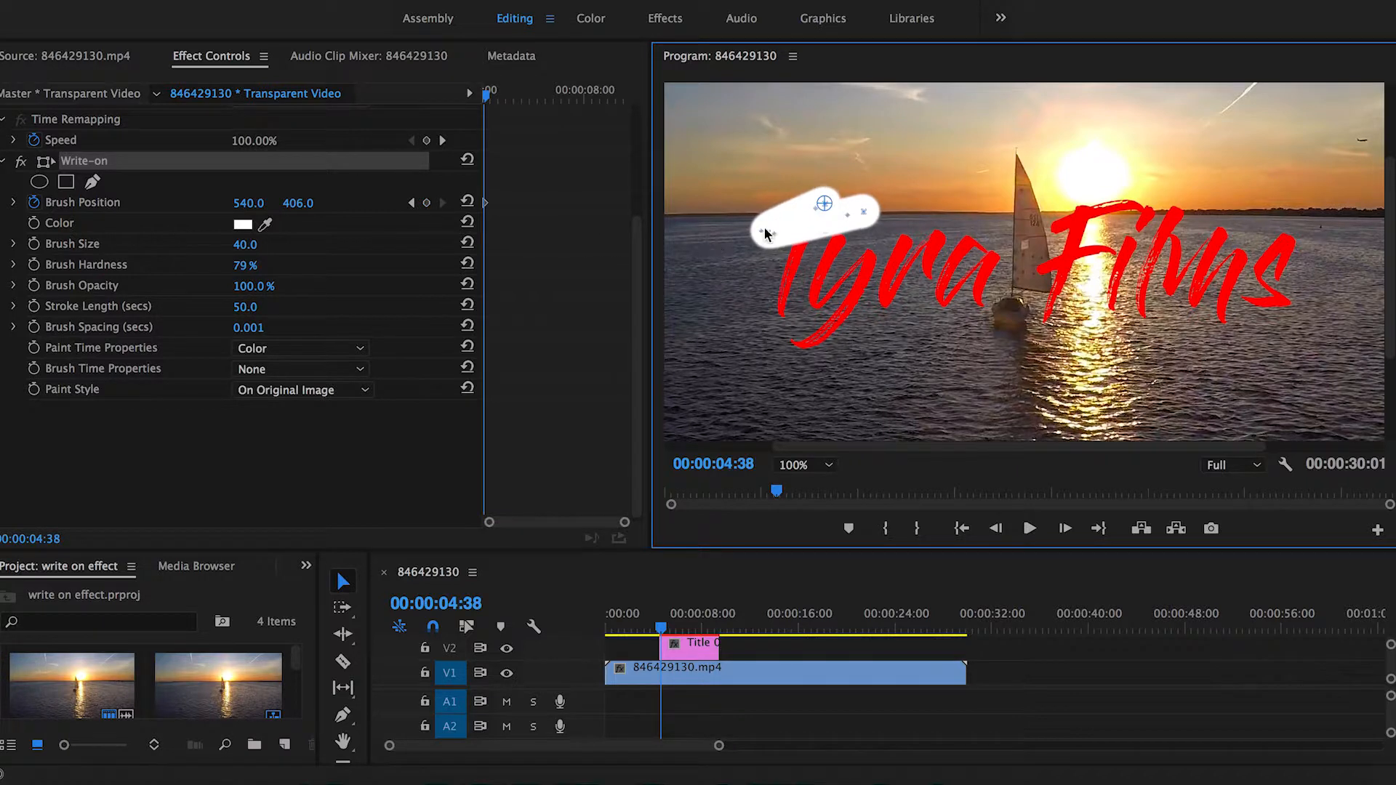
left_click_drag(819, 228, 784, 323)
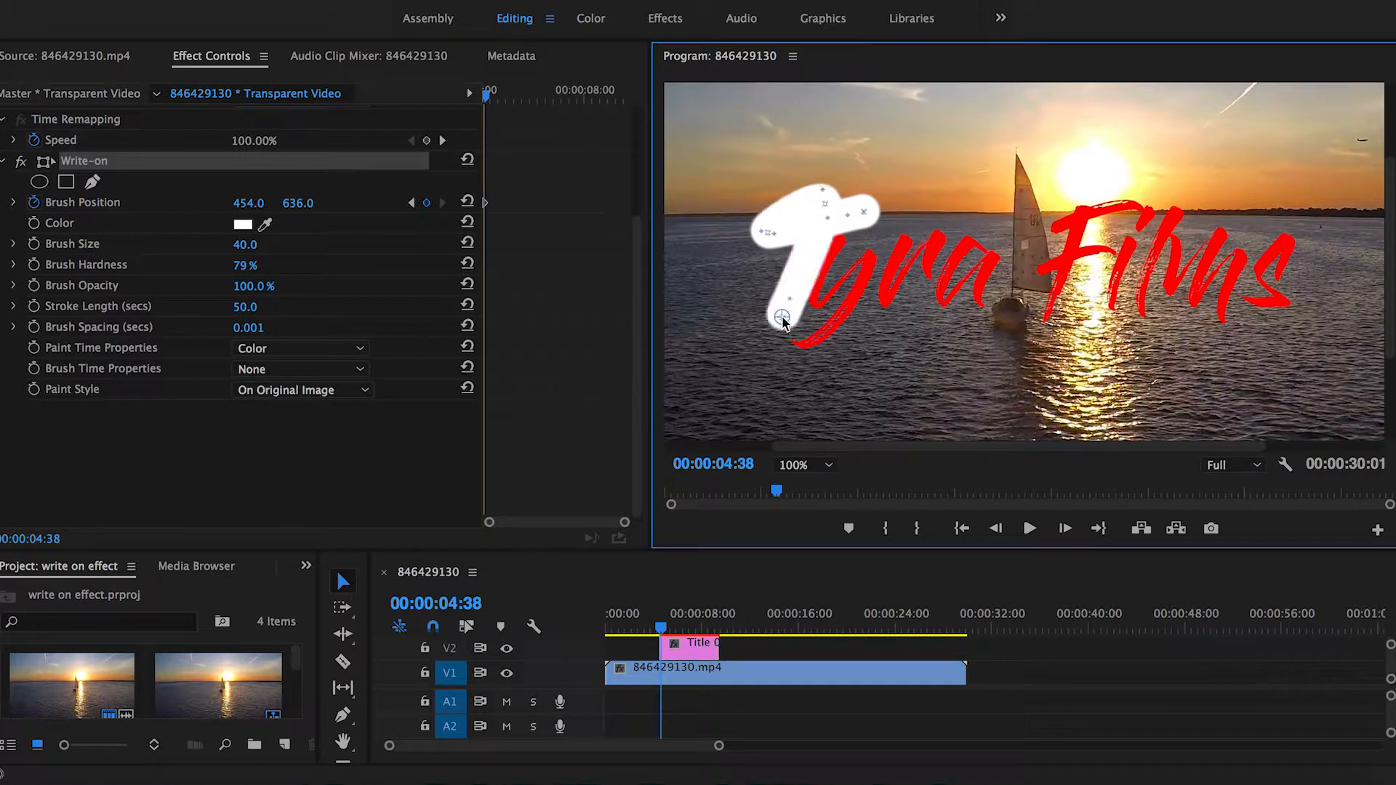
key("Right")
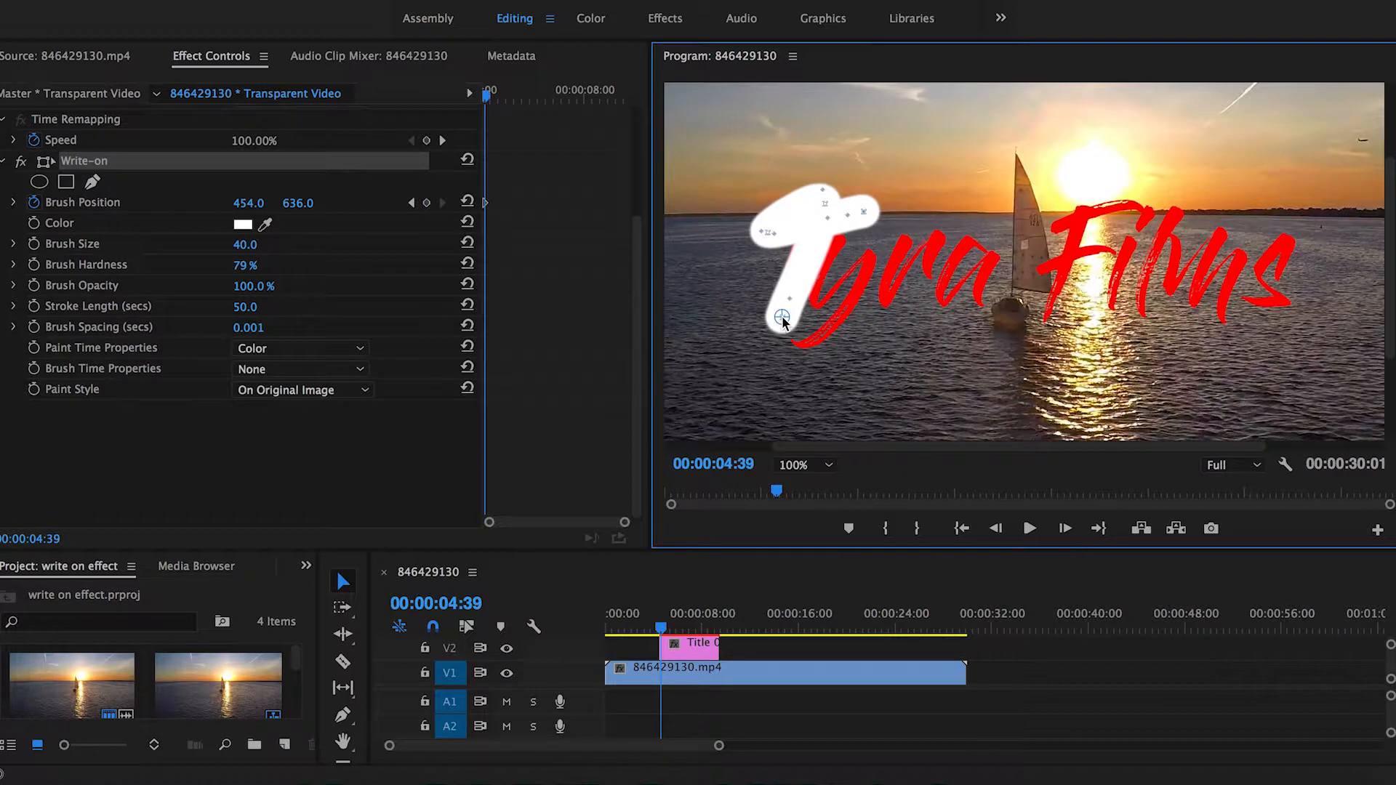
left_click_drag(783, 321, 792, 251)
key("Right")
left_click_drag(791, 248, 842, 248)
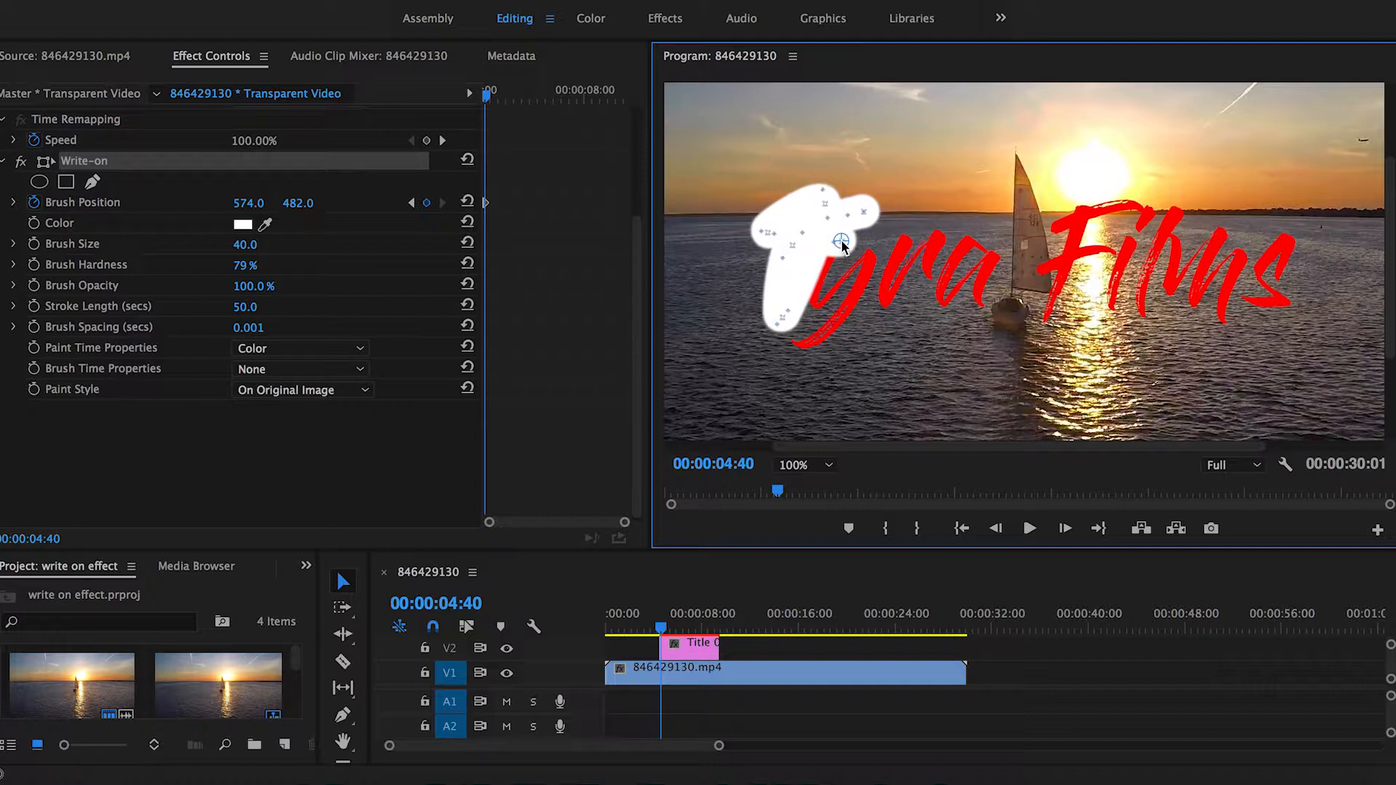
Step: Keep stepping frame by frame, moving the brush across the remaining letters of "Tyra Films" to the end of the title
key("Right")
key("Right")
mouse_move(842, 241)
left_mouse_down()
mouse_move(814, 306)
mouse_move(869, 251)
left_mouse_up()
key("Right")
mouse_move(869, 251)
left_mouse_down()
mouse_move(795, 348)
mouse_move(886, 299)
mouse_move(849, 299)
mouse_move(940, 232)
mouse_move(905, 273)
mouse_move(942, 291)
left_mouse_up()
key("Right")
key("Right")
key("Right")
key("Right")
key("Right")
key("Right")
key("Right")
mouse_move(941, 291)
left_mouse_down()
mouse_move(963, 239)
mouse_move(980, 309)
mouse_move(1063, 208)
mouse_move(1045, 321)
mouse_move(1088, 210)
mouse_move(1142, 207)
mouse_move(1098, 253)
mouse_move(1111, 308)
mouse_move(1140, 314)
mouse_move(1175, 210)
left_mouse_up()
key("Right")
key("Right")
key("Right")
key("Right")
key("Right")
key("Right")
key("Right")
key("Right")
key("Right")
key("Right")
key("Right")
key("Right")
mouse_move(1175, 210)
left_mouse_down()
mouse_move(1174, 291)
mouse_move(1221, 233)
mouse_move(1222, 322)
mouse_move(1288, 240)
left_mouse_up()
key("Right")
key("Right")
key("Right")
key("Right")
mouse_move(1288, 241)
left_mouse_down()
mouse_move(1266, 304)
mouse_move(1290, 306)
left_mouse_up()
key("Right")
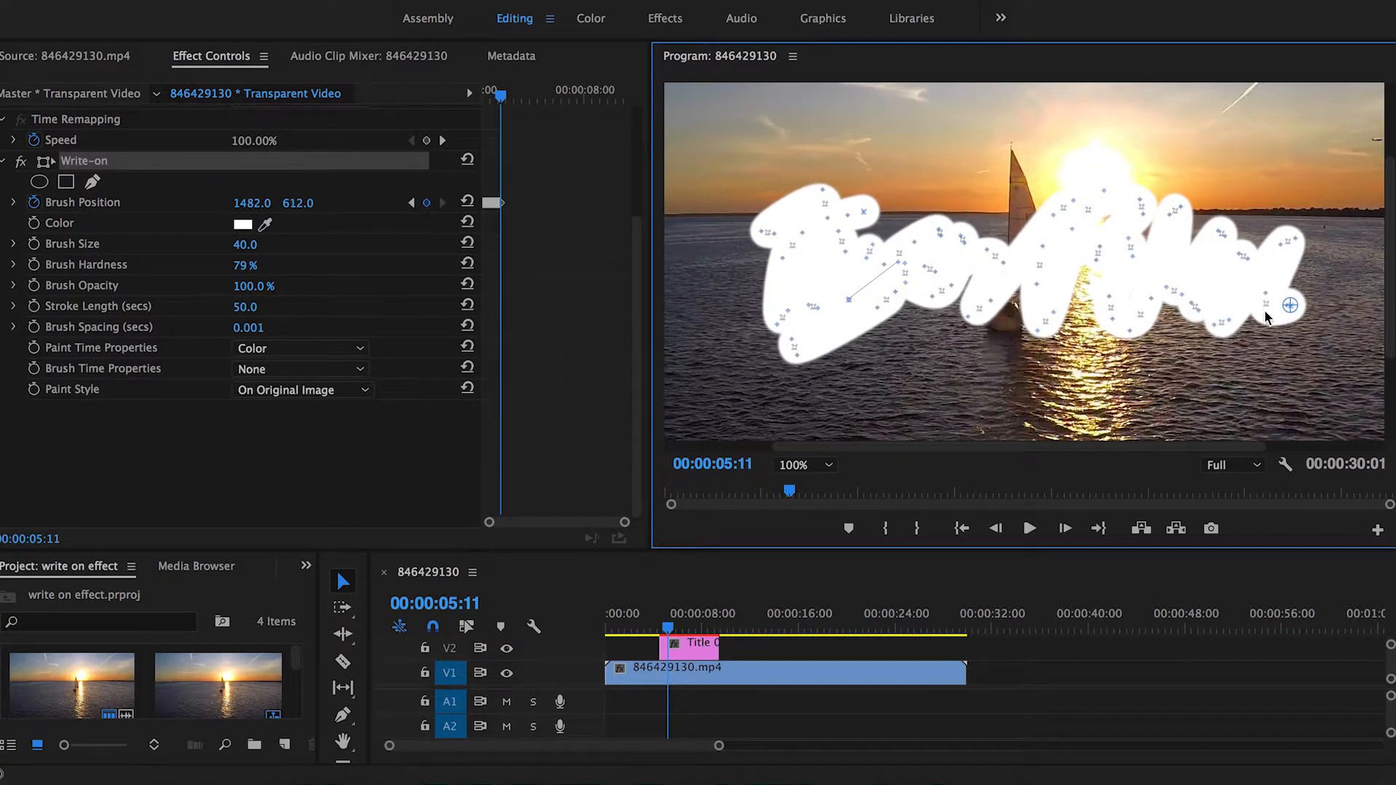
Step: Search the effects for "track" and apply Track Matte Key to the Title 01 clip on V2
left_click(919, 597)
left_click_drag(1266, 551, 1266, 493)
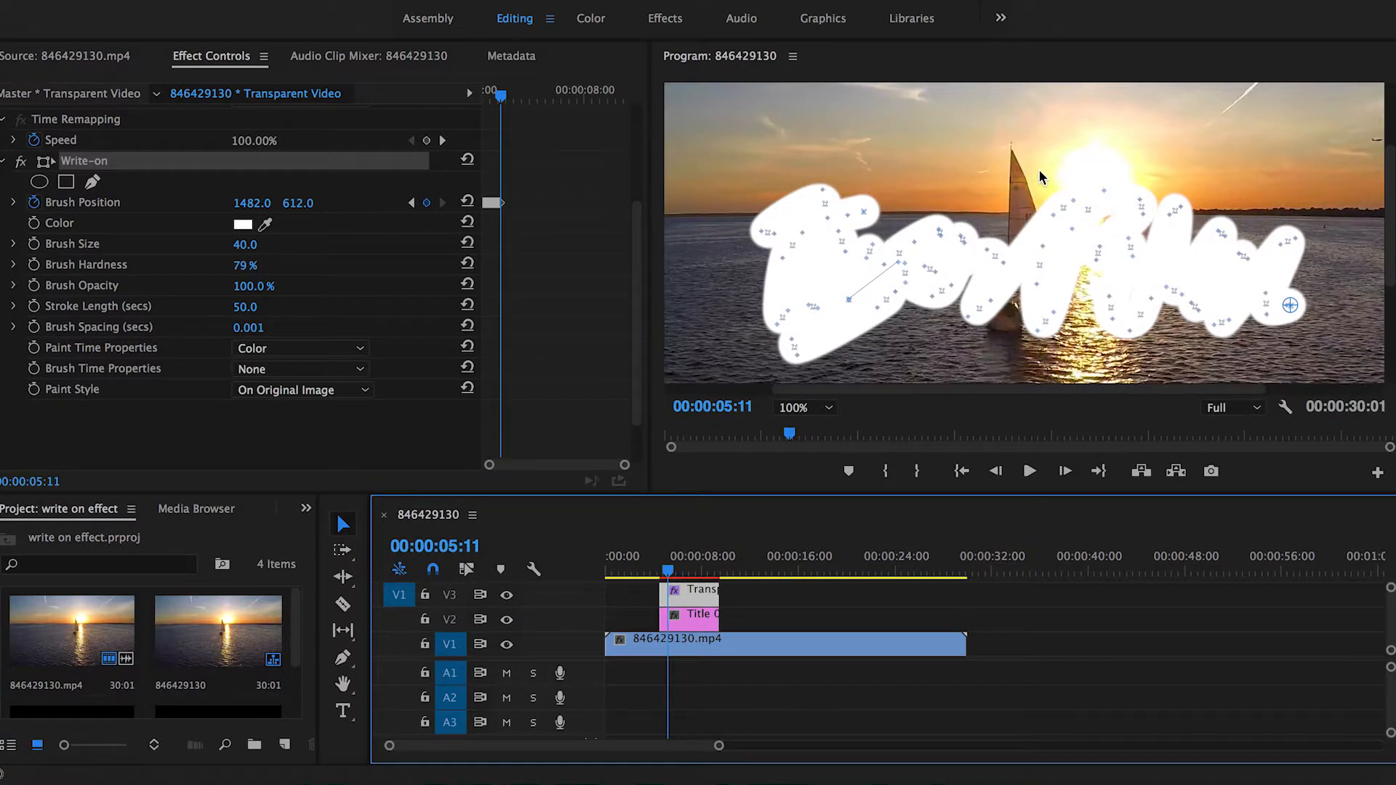
scroll(1040, 169, "down", 1)
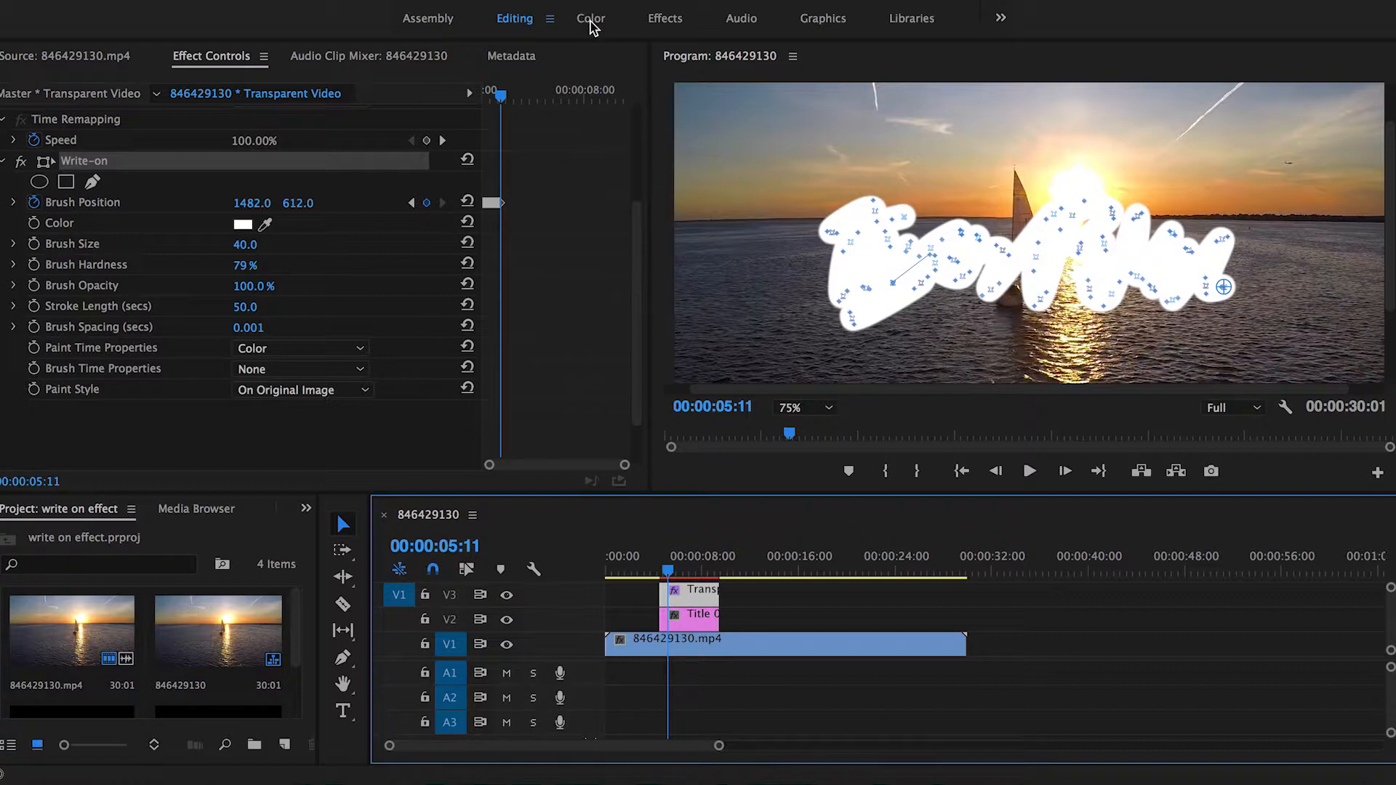
left_click(665, 19)
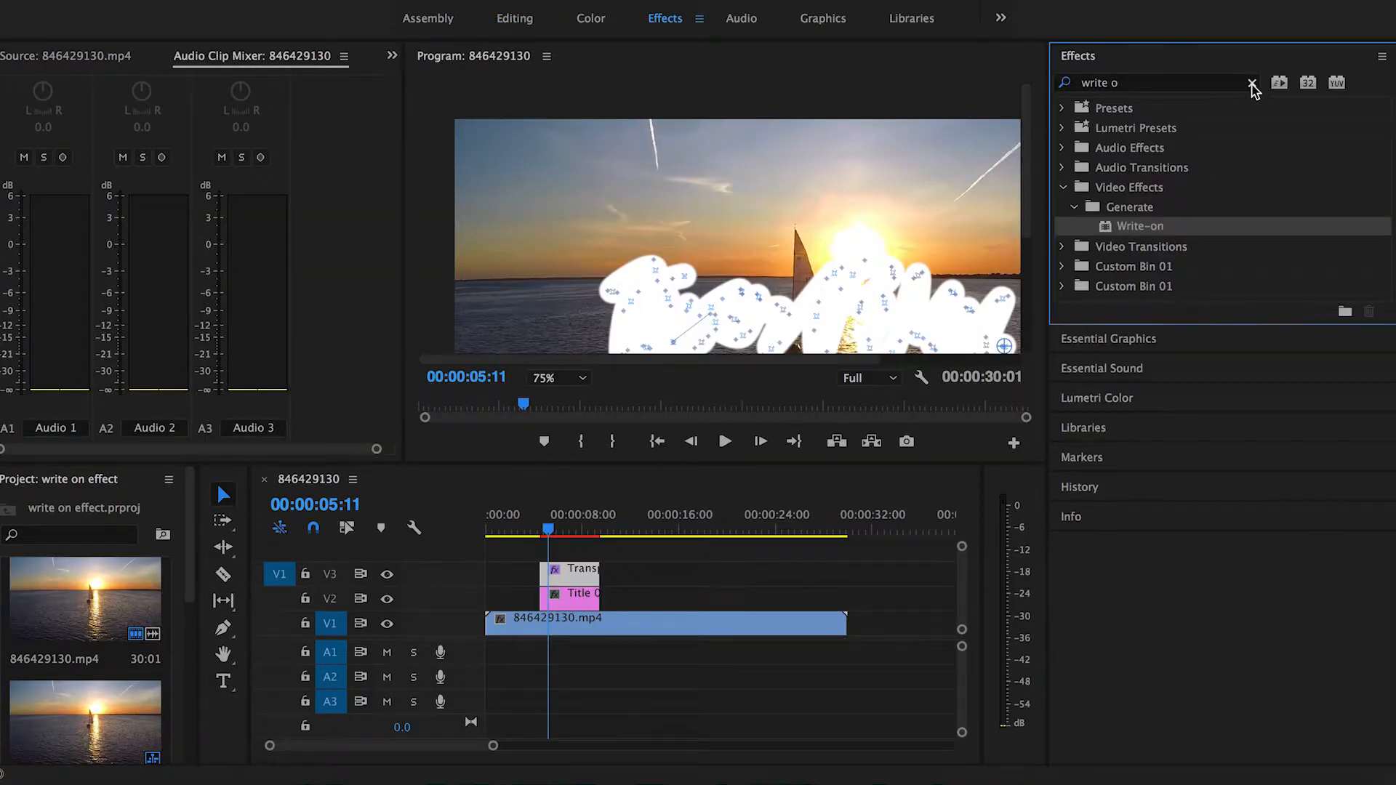
left_click(1252, 83)
key("a")
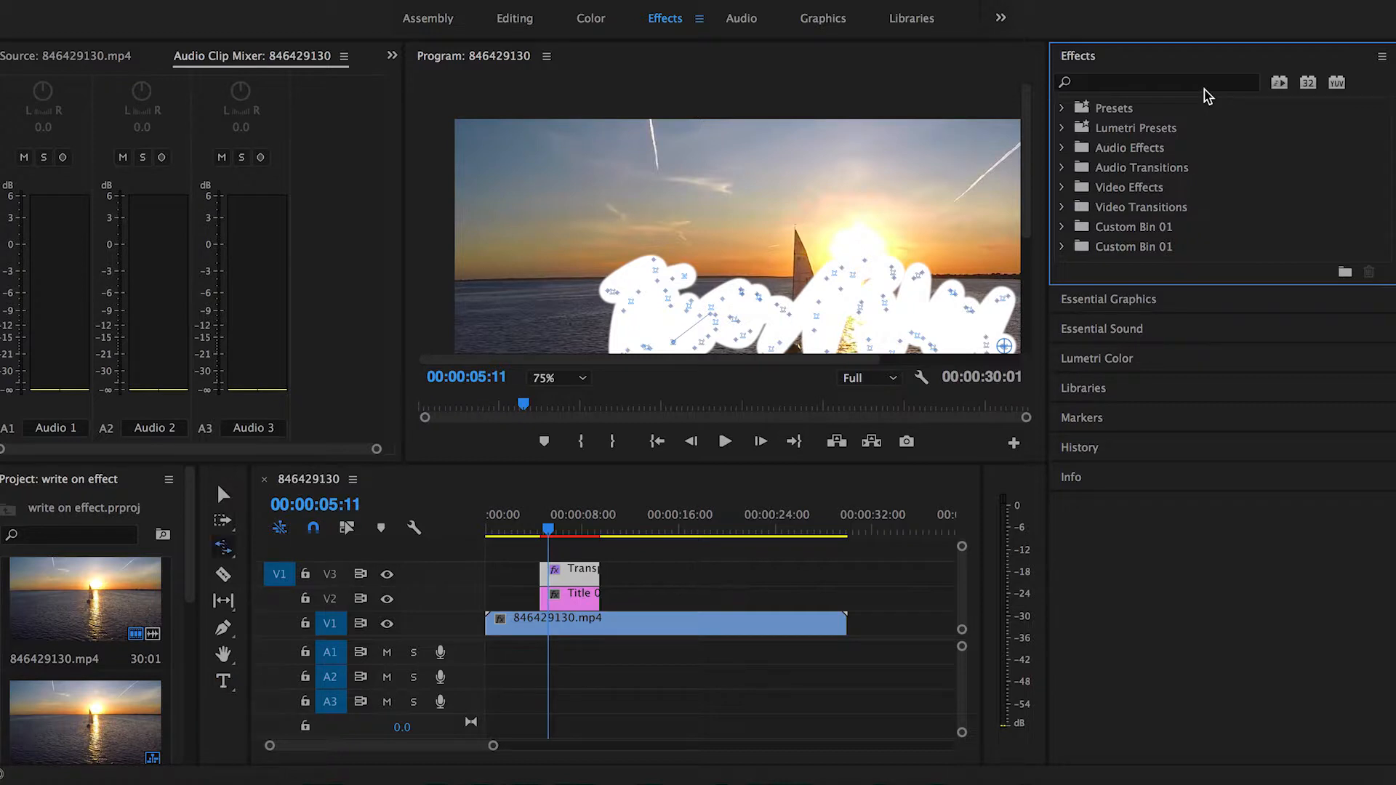
left_click(1204, 84)
type("track")
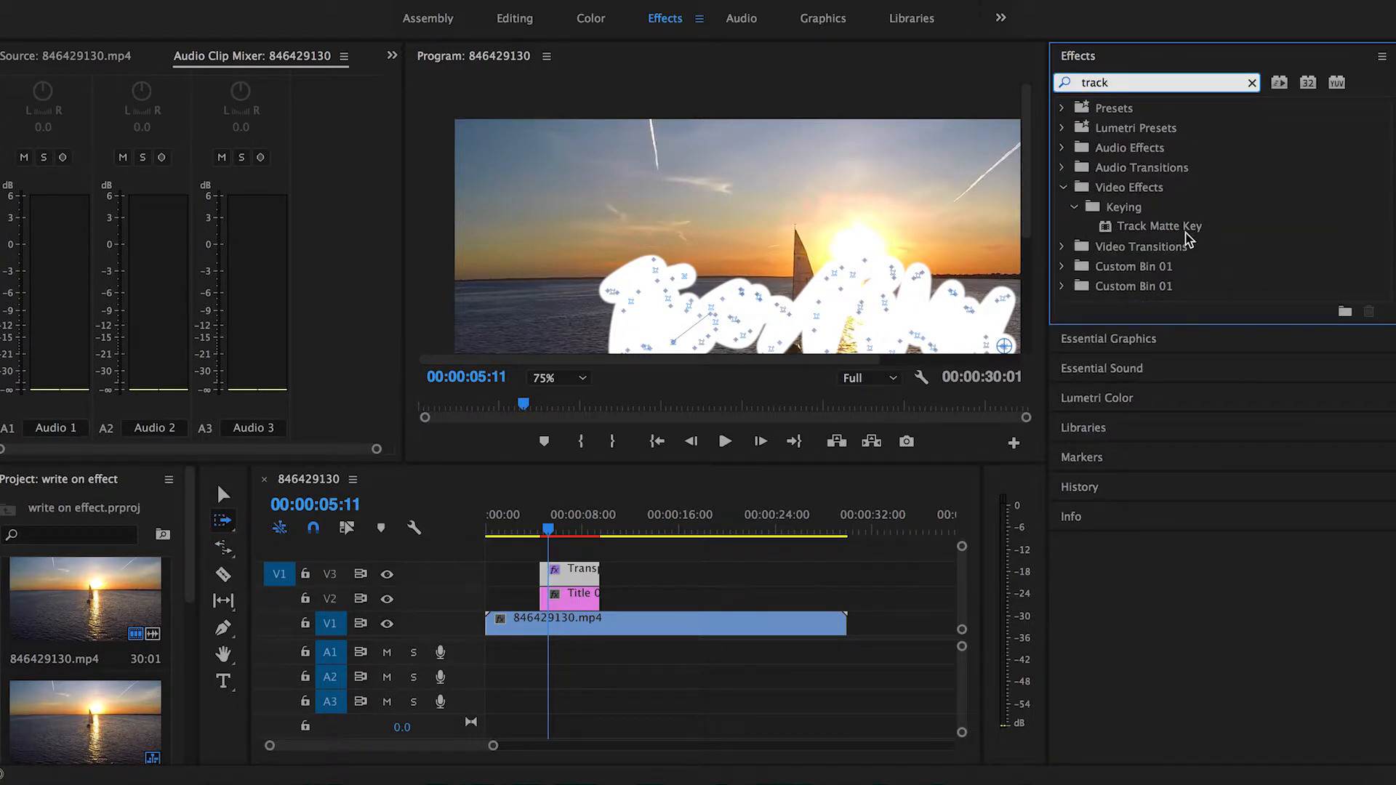
left_click_drag(1187, 231, 575, 597)
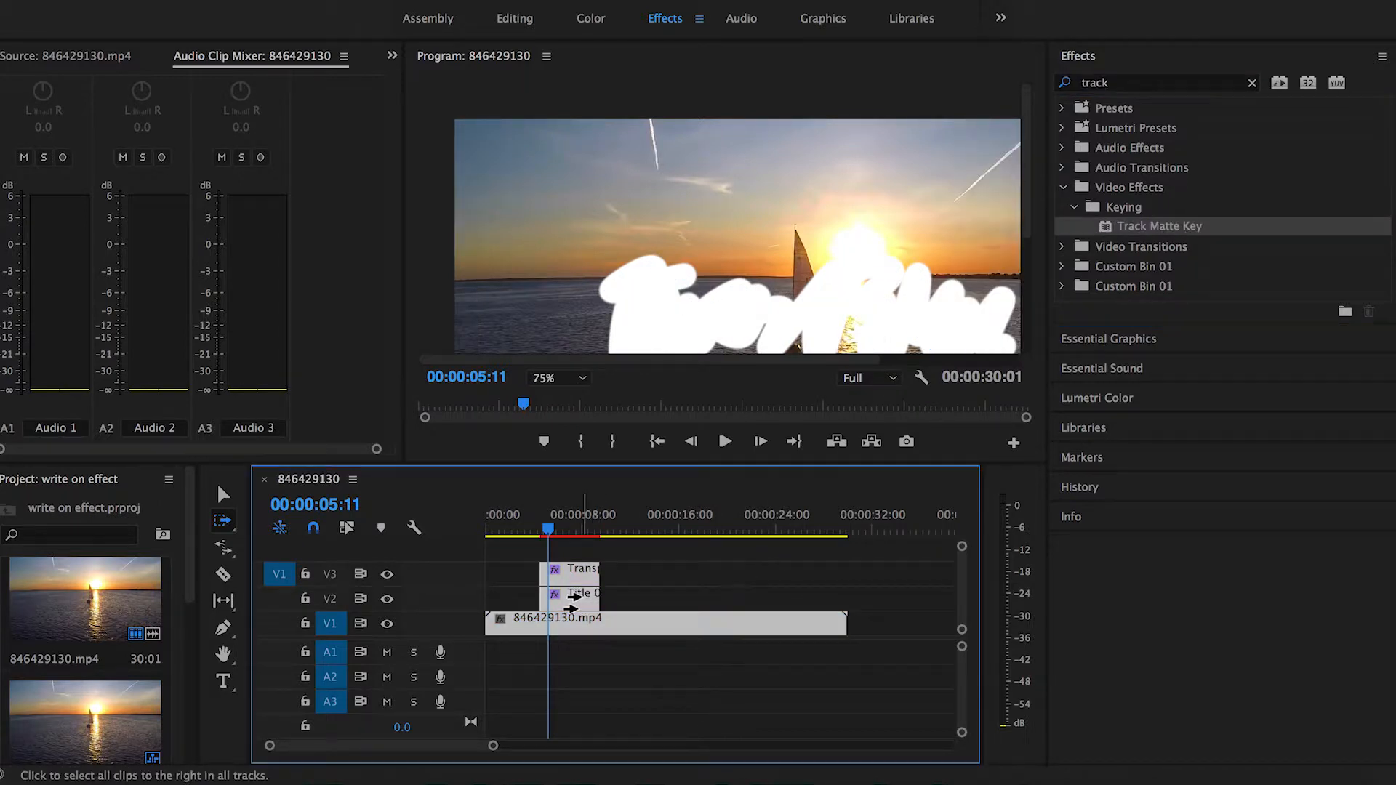
Step: Set the title clip's Track Matte Key Matte to Video 3
key("v")
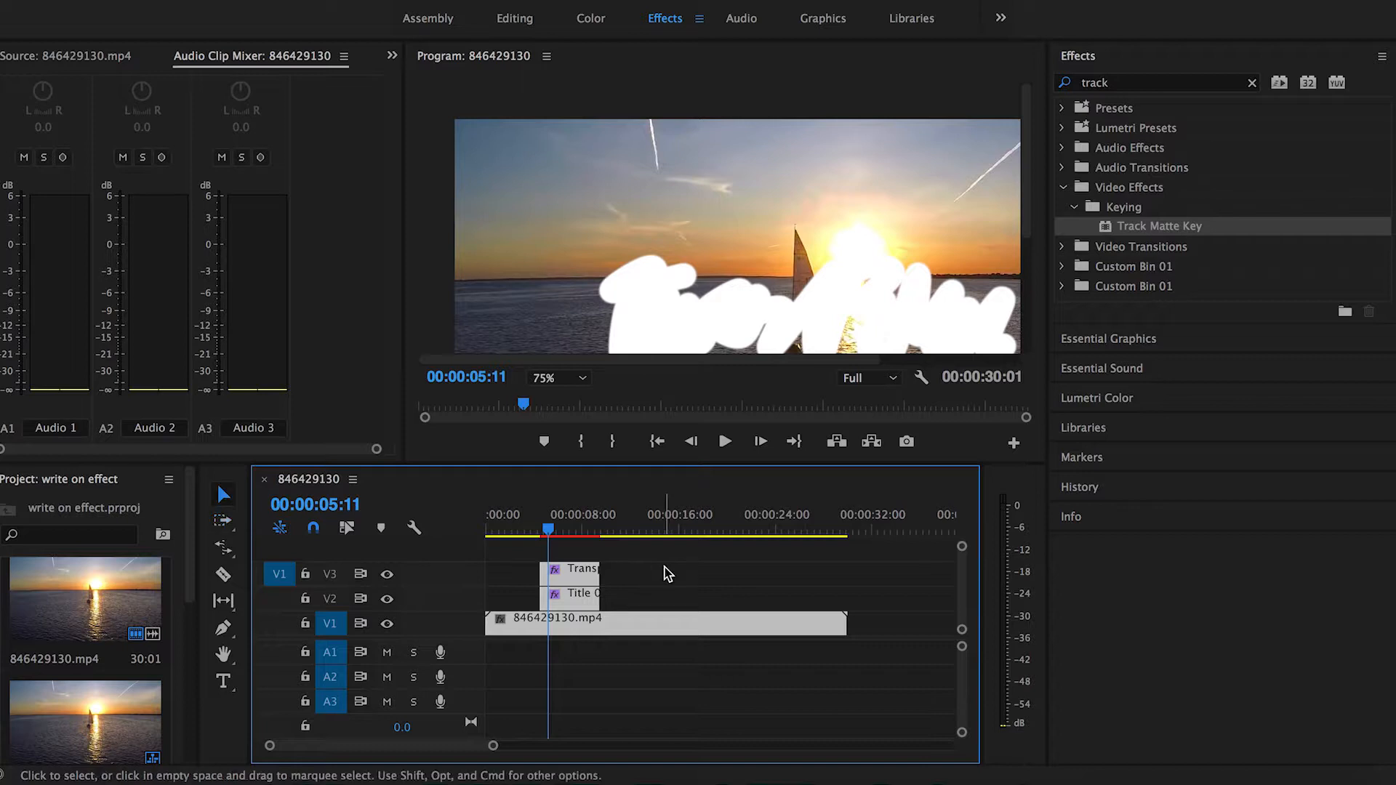
left_click(655, 598)
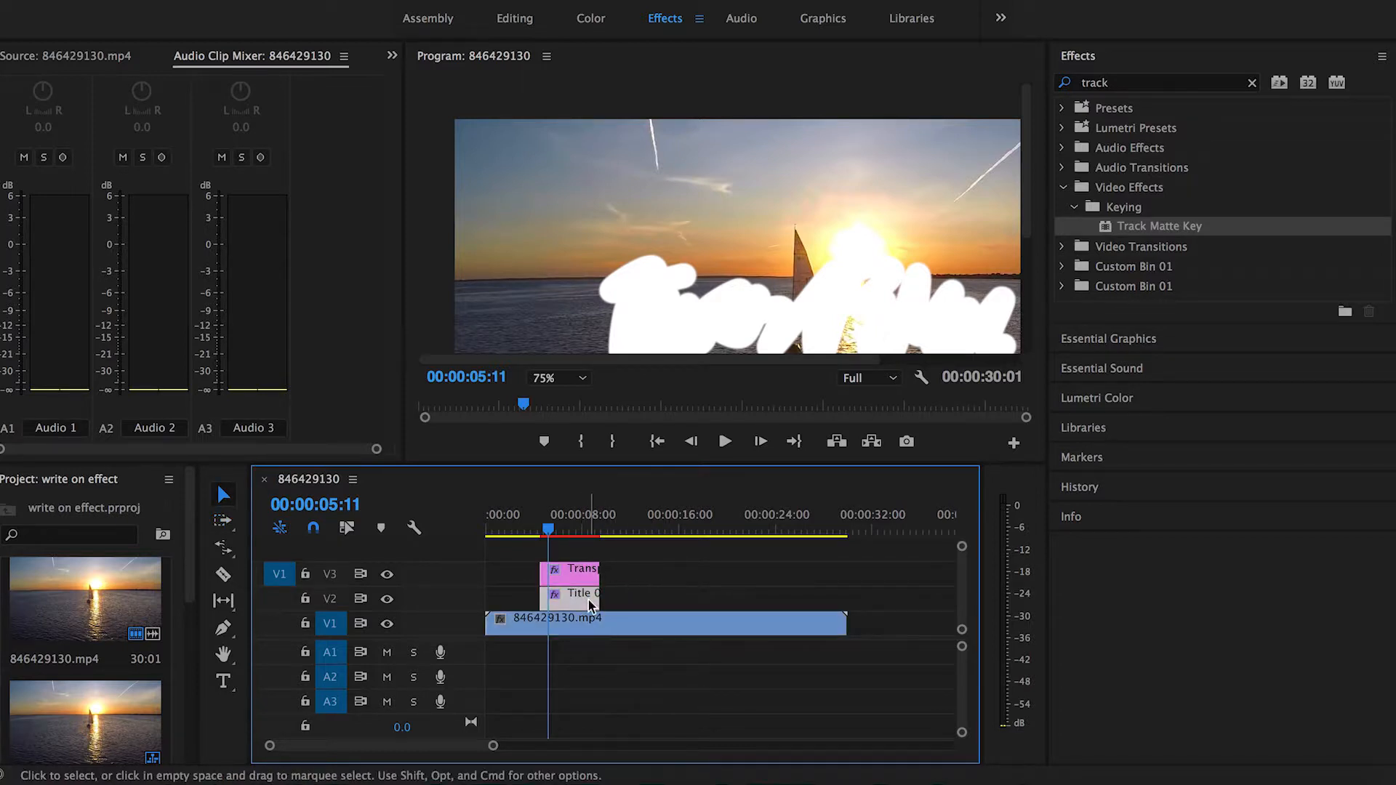
left_click(518, 22)
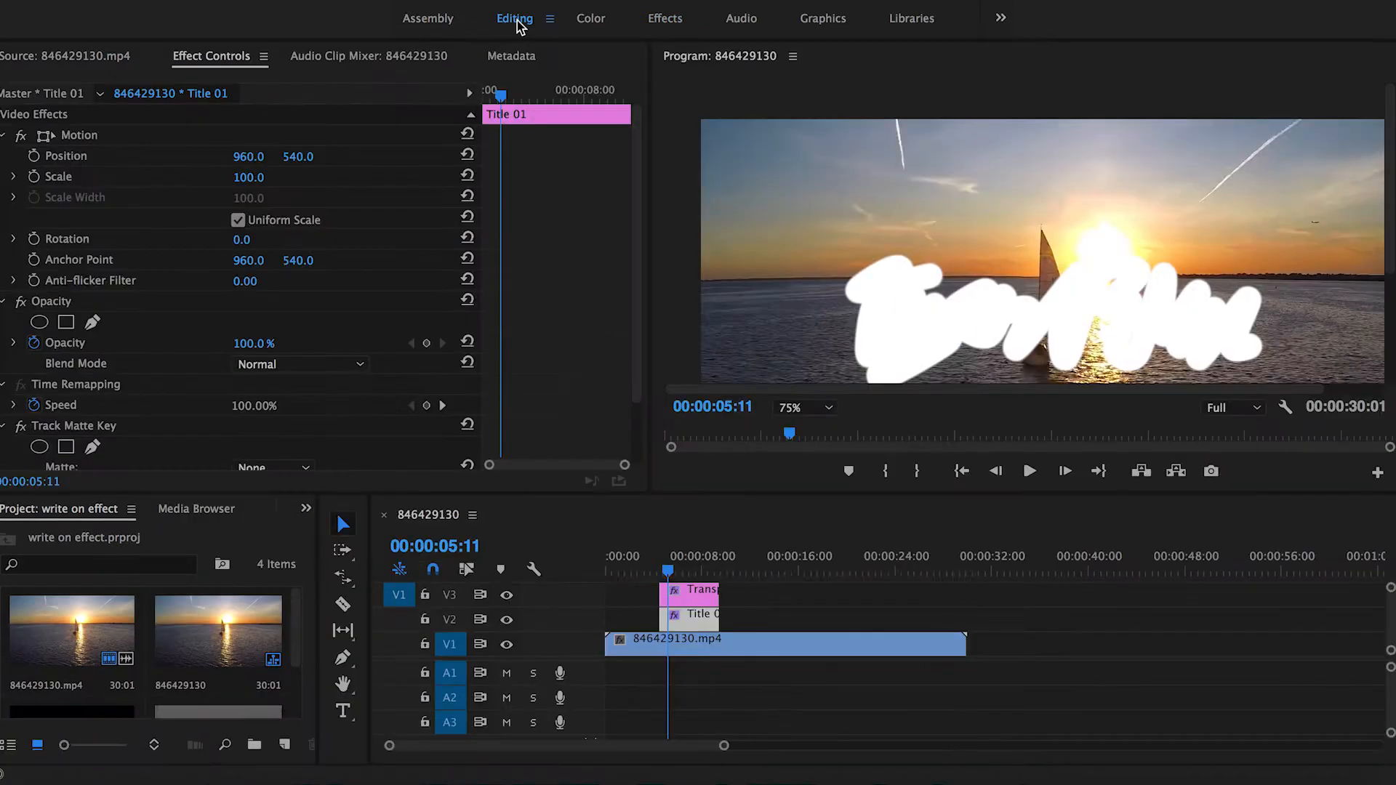
scroll(527, 285, "down", 2)
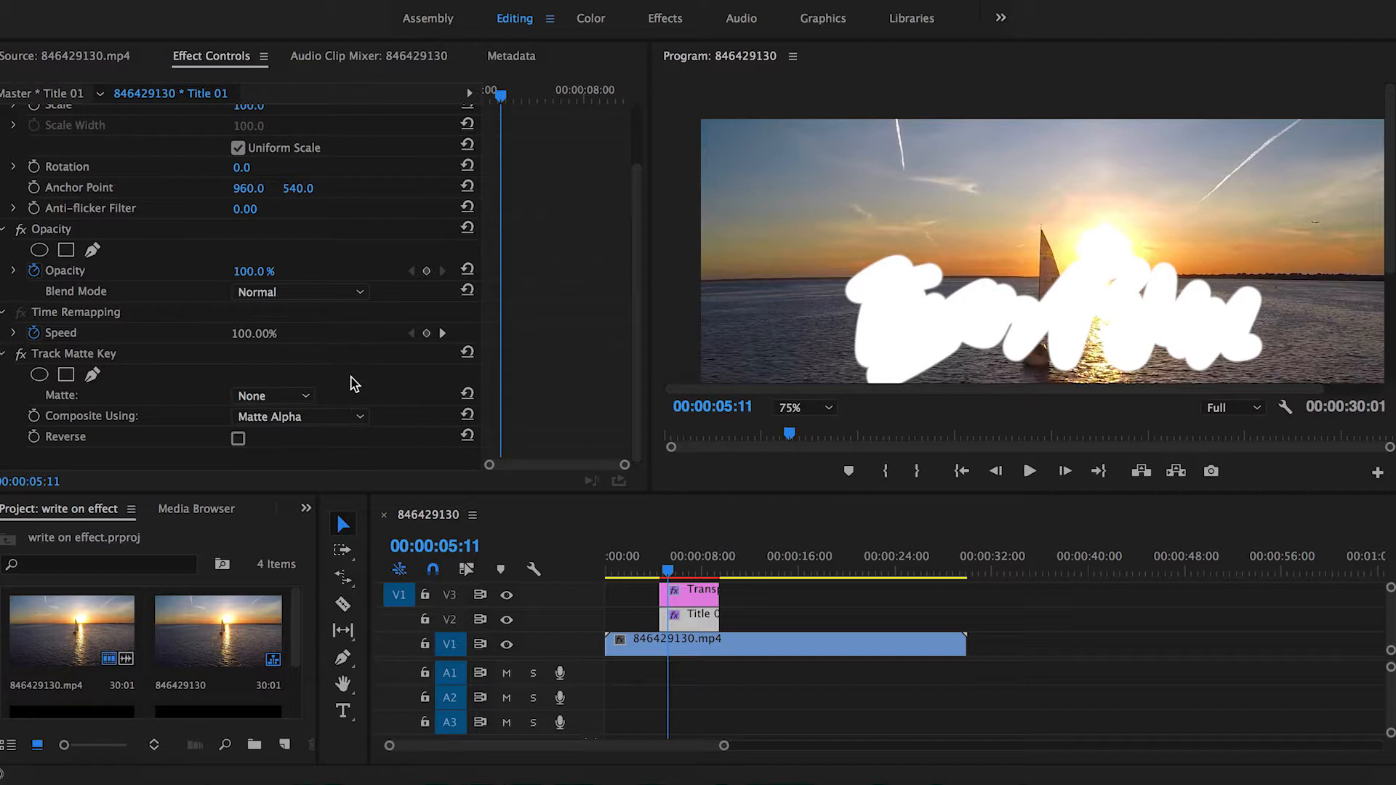
left_click(287, 397)
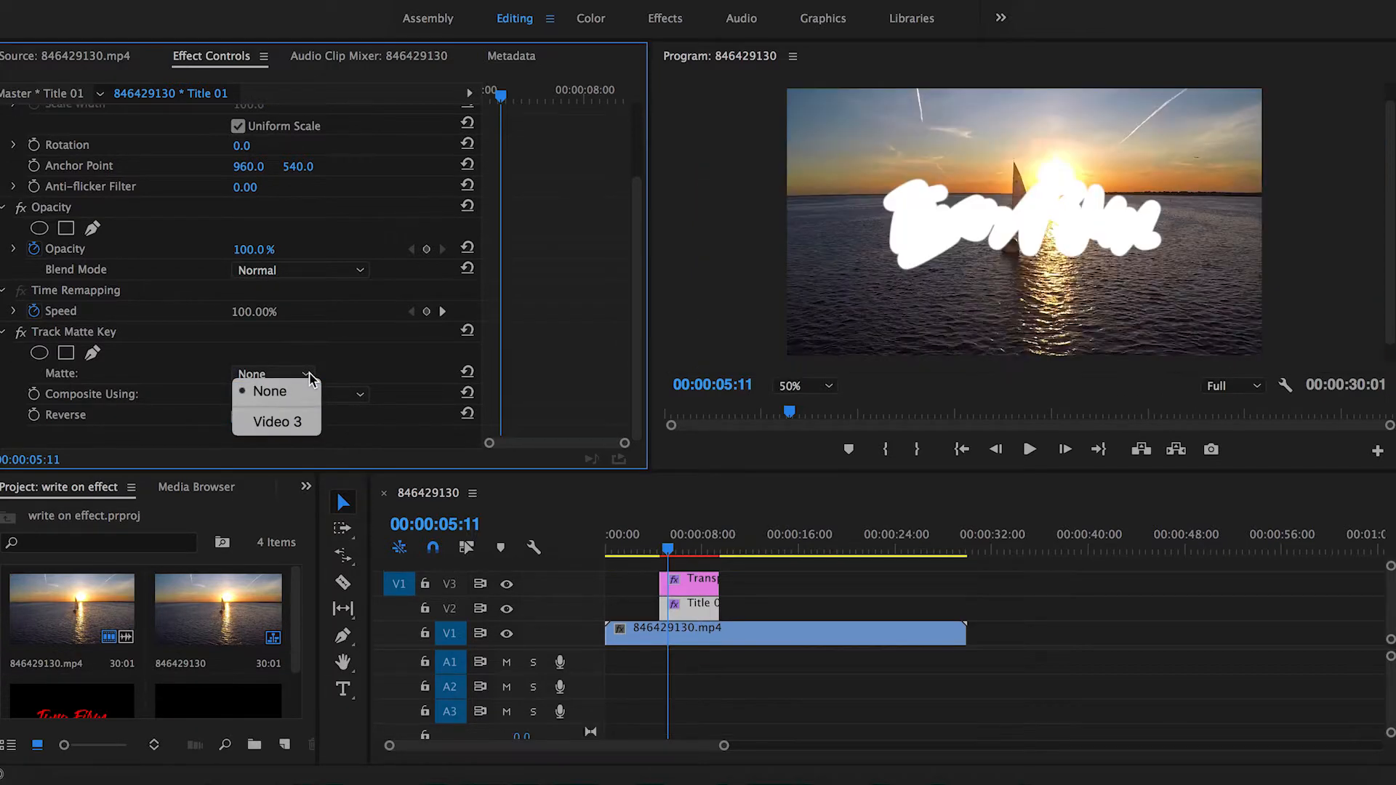
left_click(305, 425)
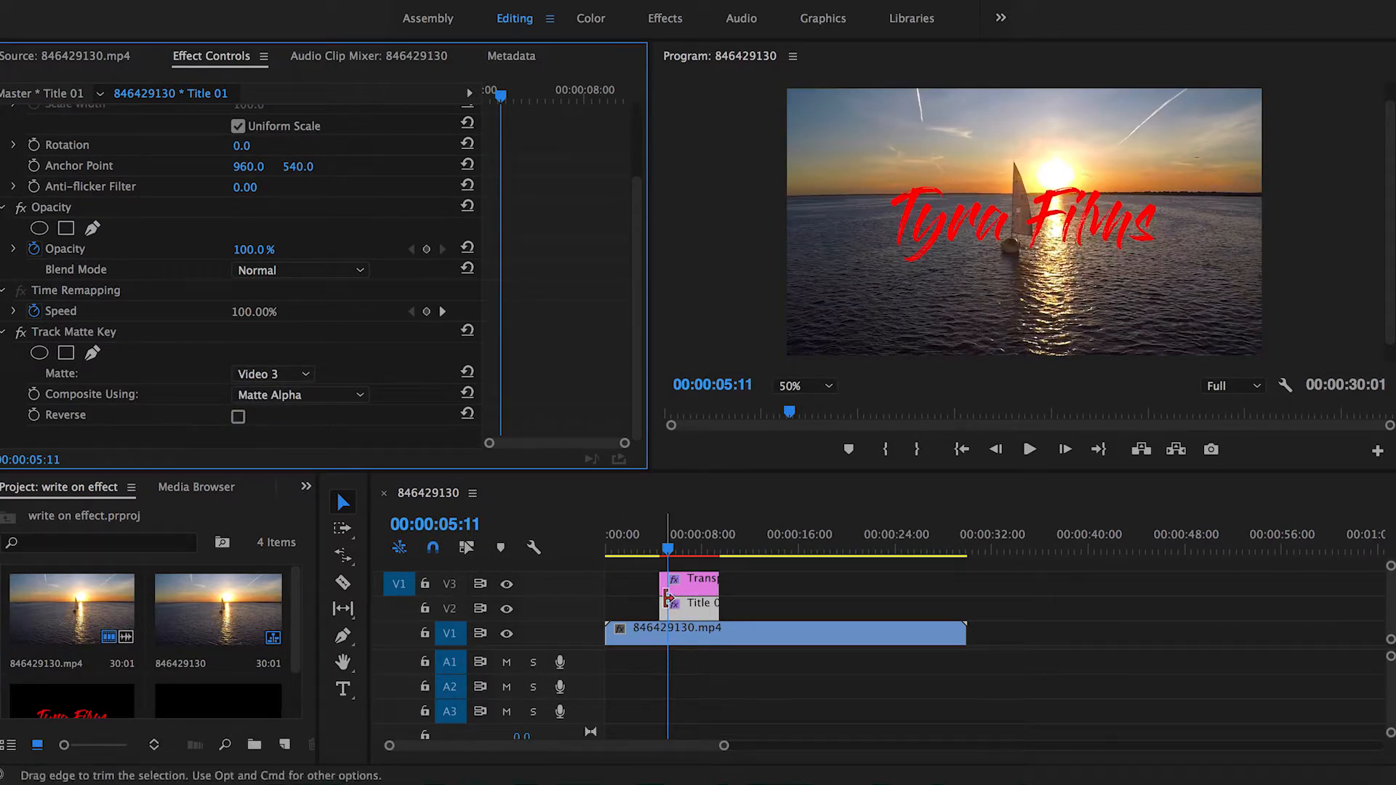
Step: Render the sequence and play it from the title's start to preview the write-on animation
left_click(661, 554)
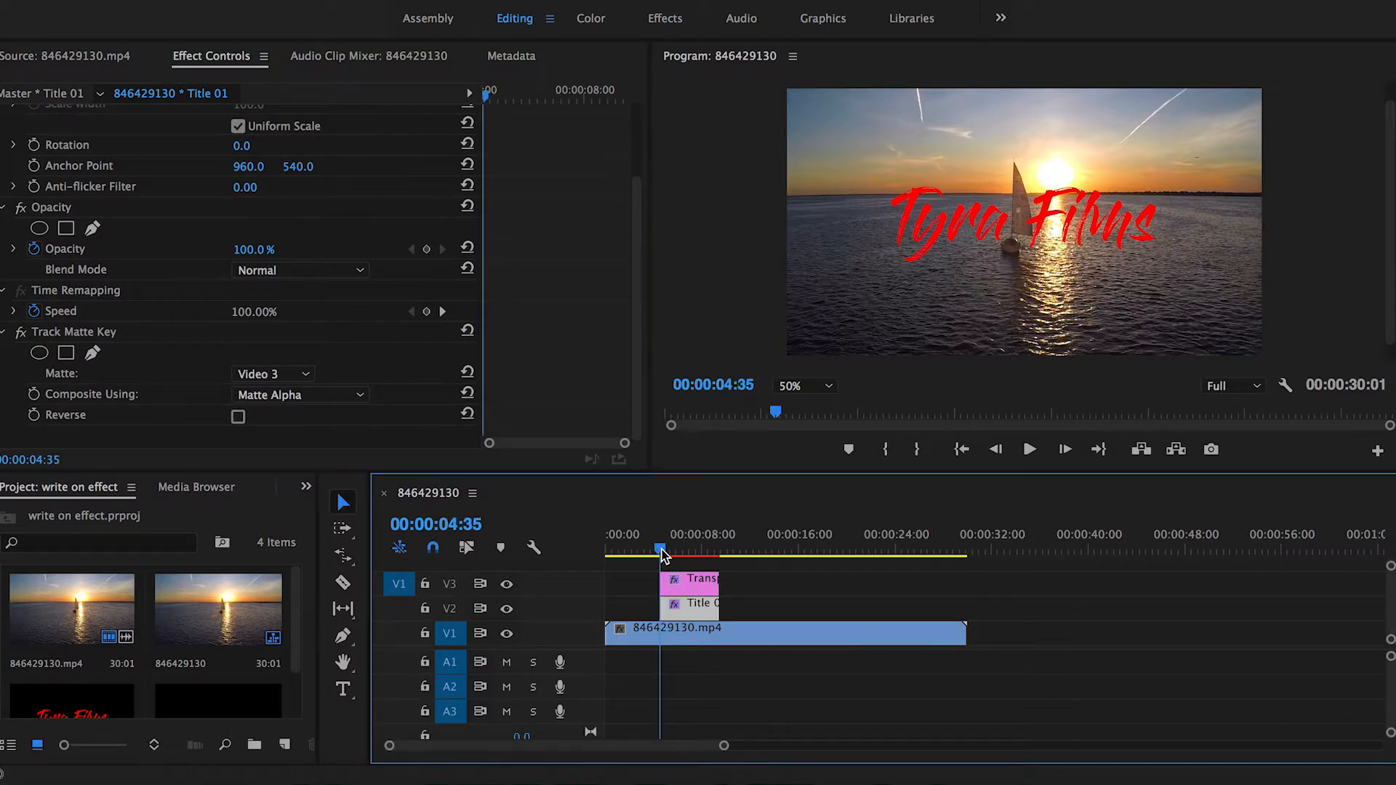
key("Return")
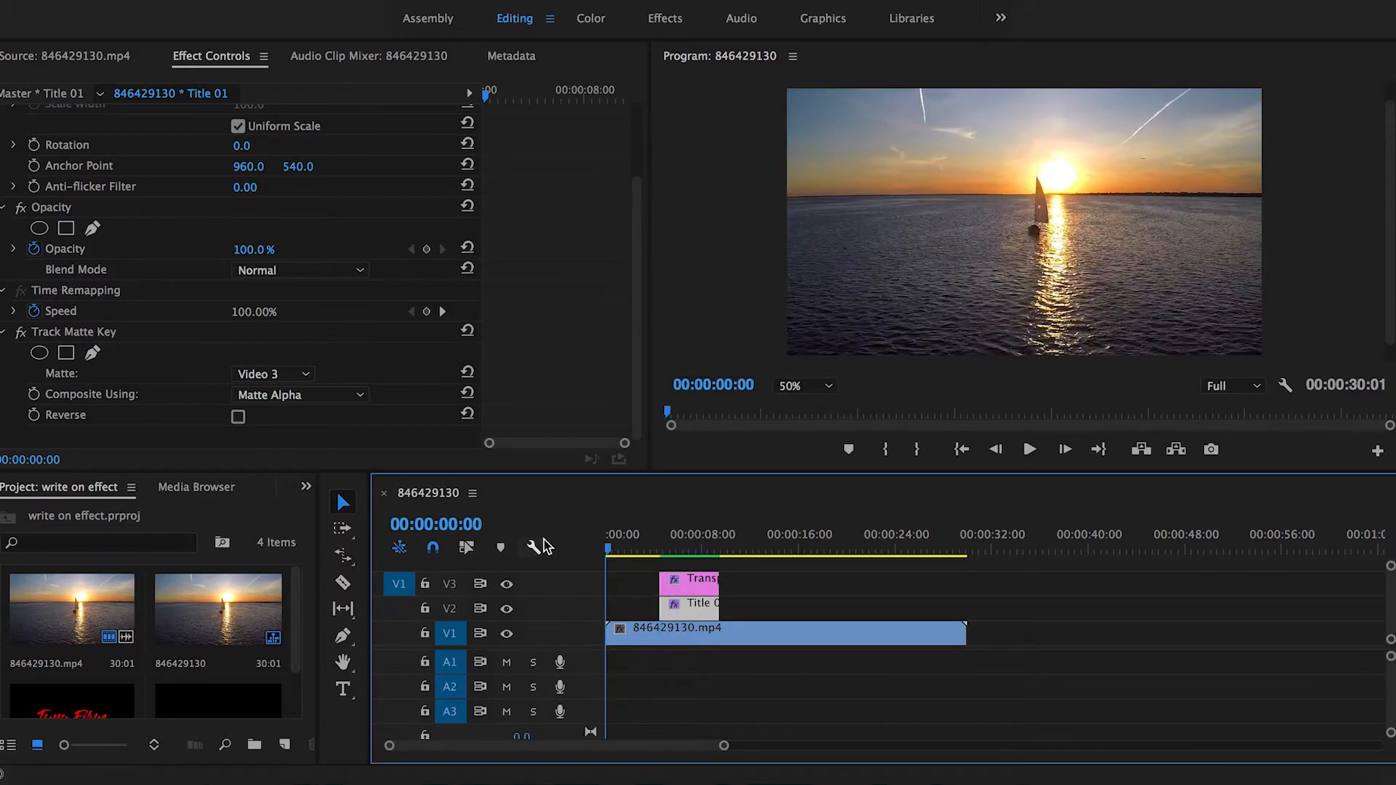
key("space")
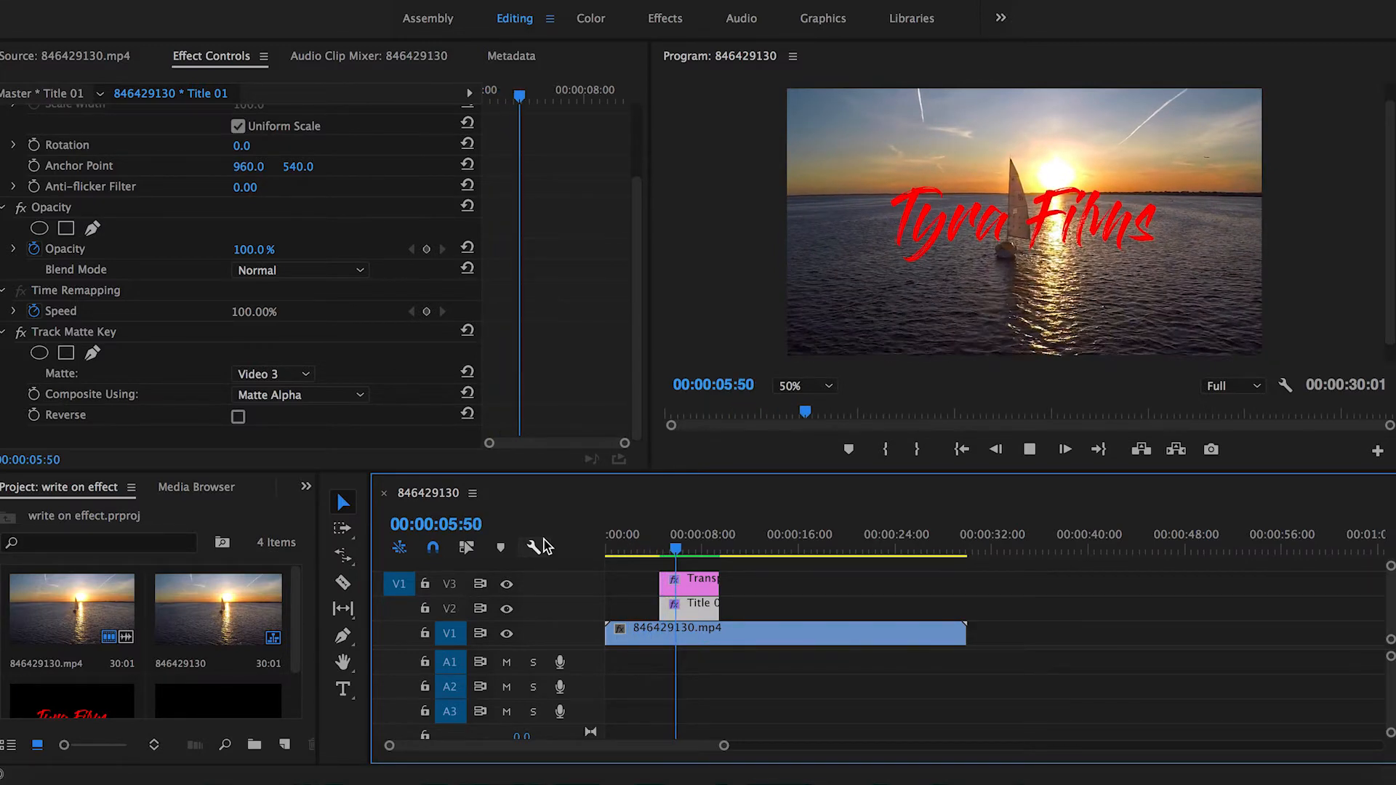
key("space")
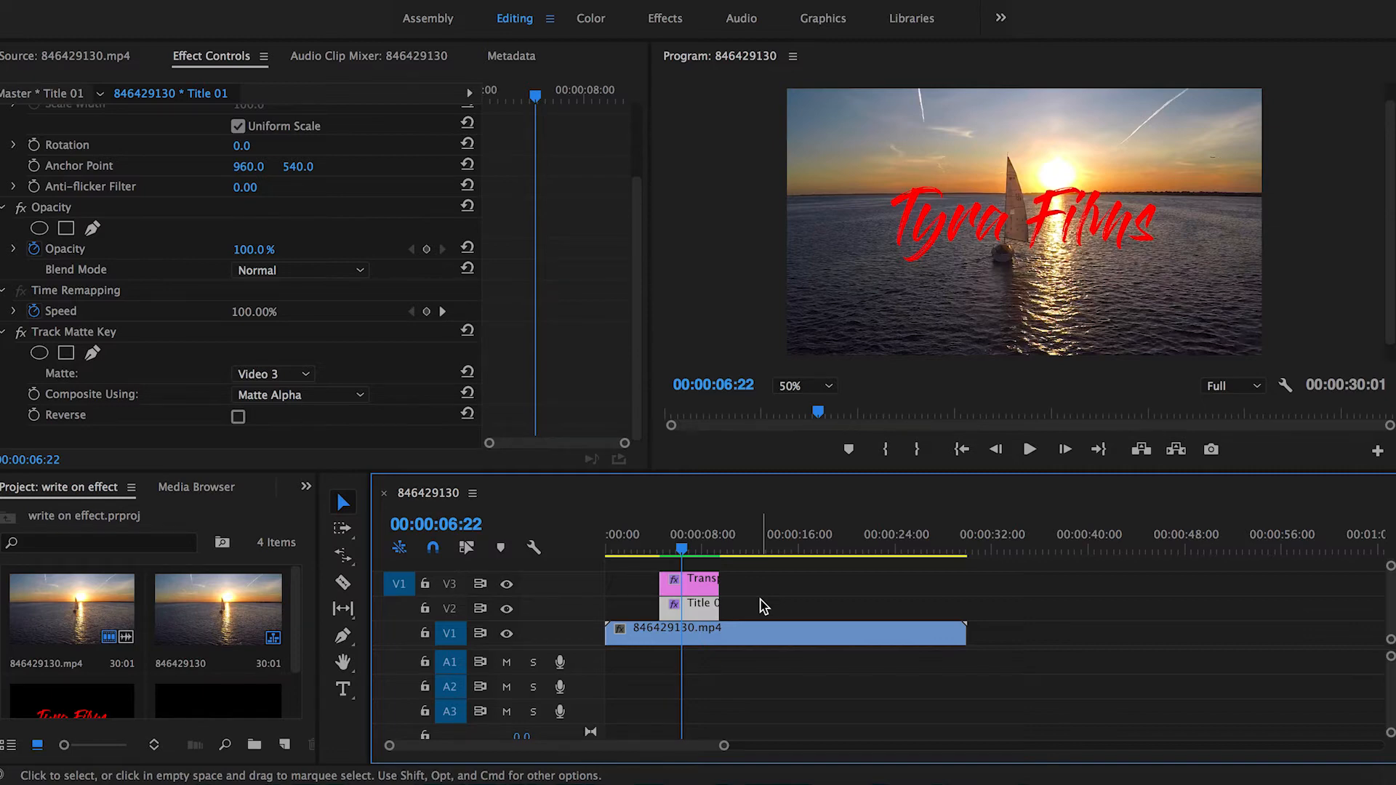
left_click_drag(692, 553, 556, 556)
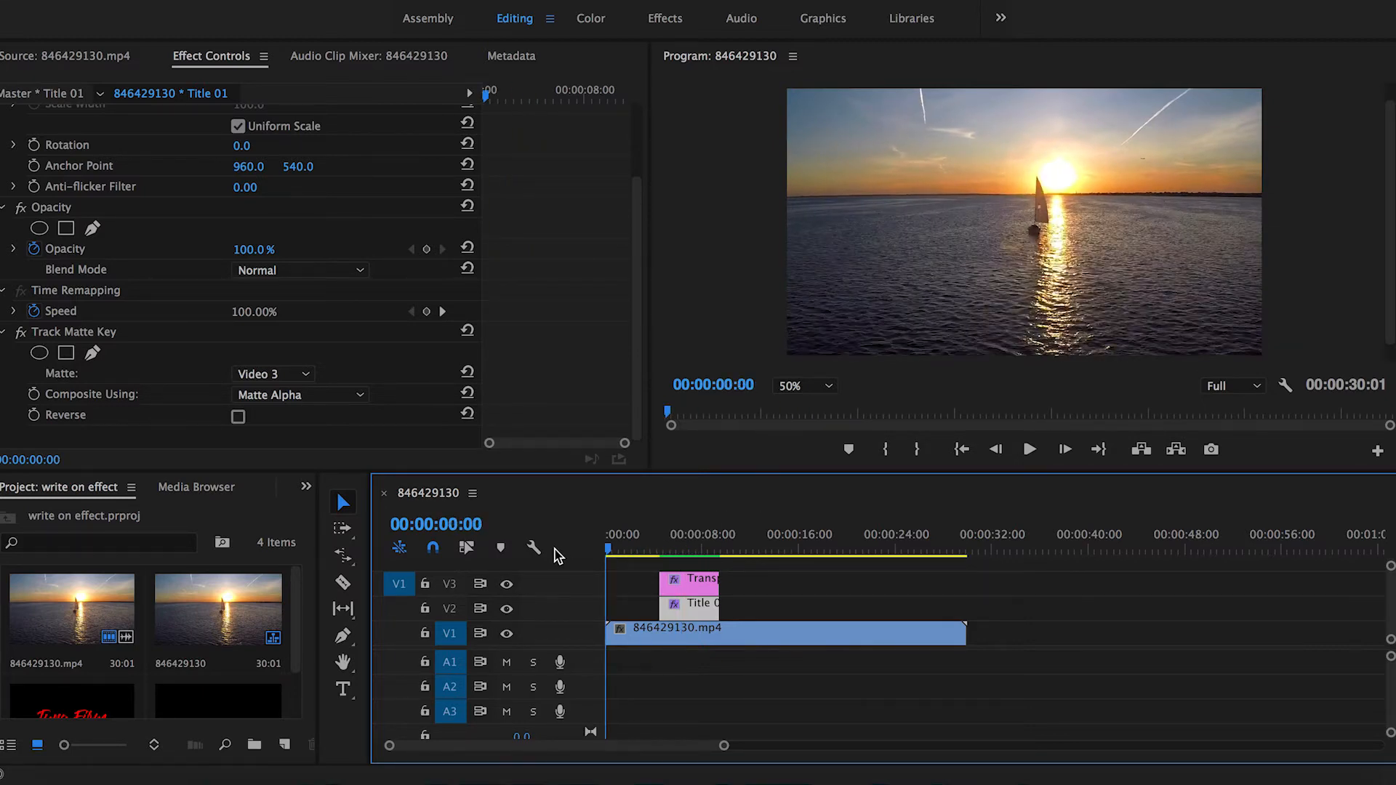